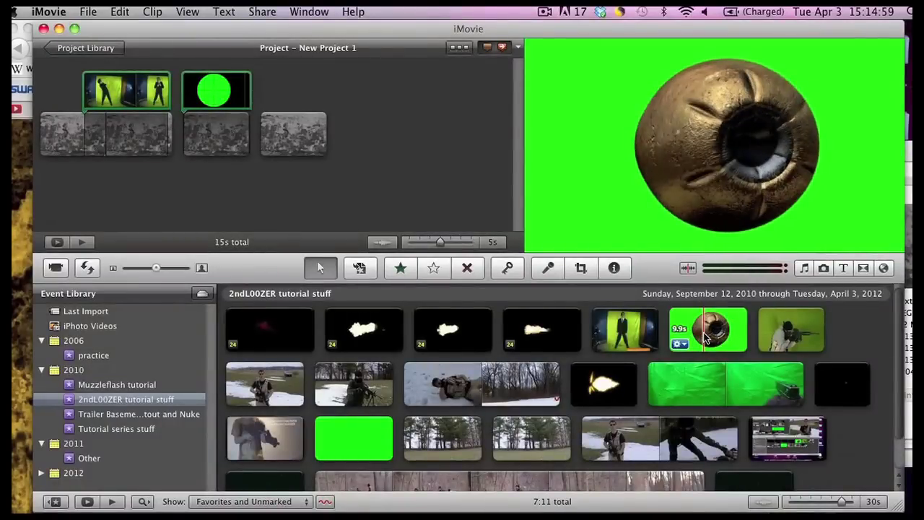
Step: Play the green-screen bullet clip to preview it
key(space)
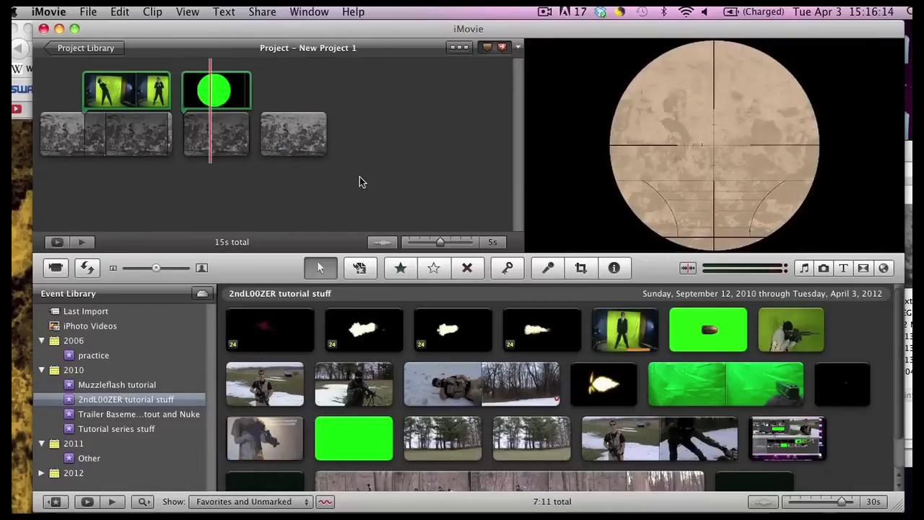
Step: Delete the third stone-wall background clip holding the scope section
click(240, 137)
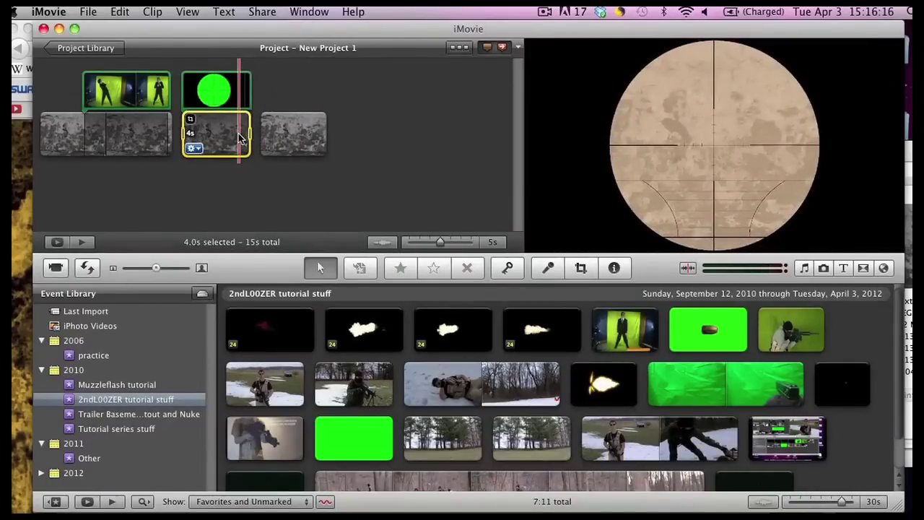
key(super+c)
key(Delete)
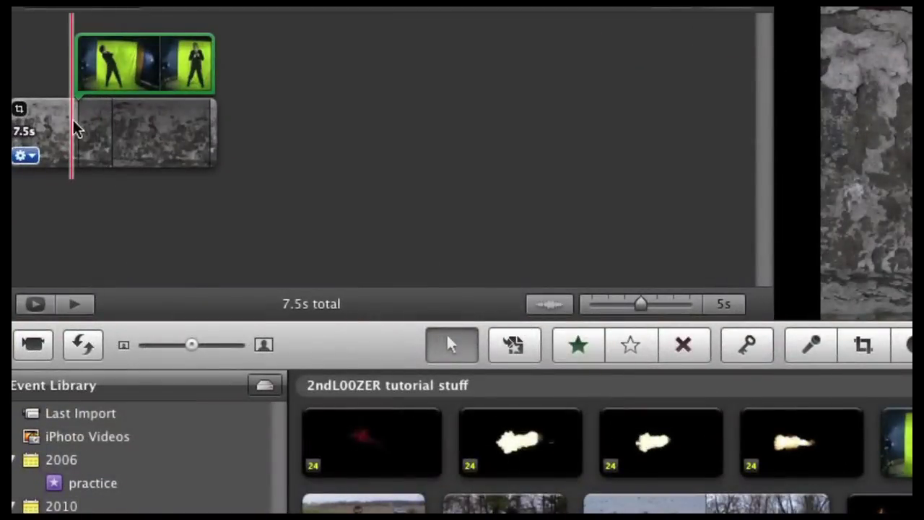
Step: Zoom the timeline to 1/2s and cut the 2.4-second wall stretch before the dancer
drag(640, 305, 591, 311)
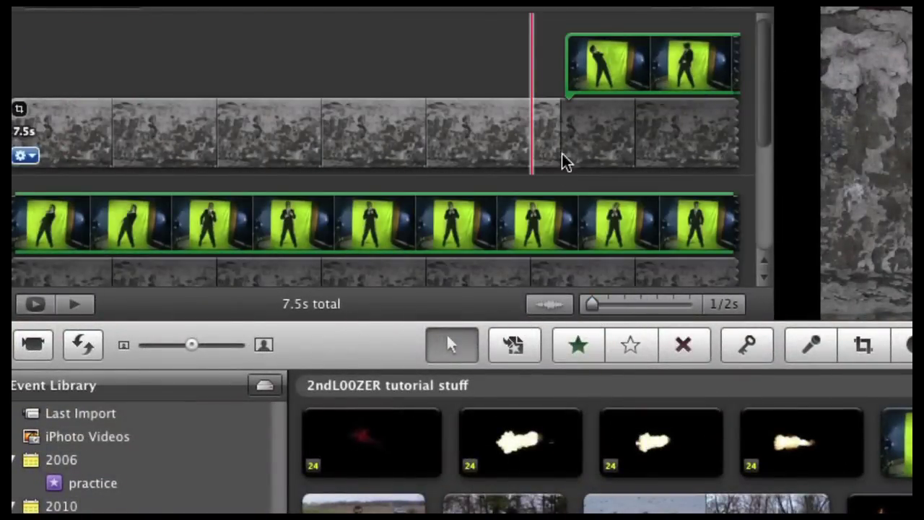
drag(556, 141, 5, 123)
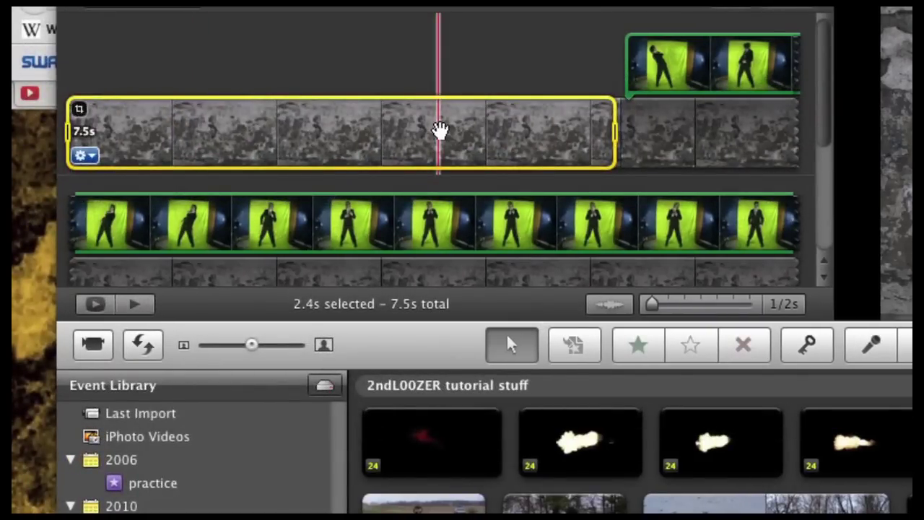
key(Delete)
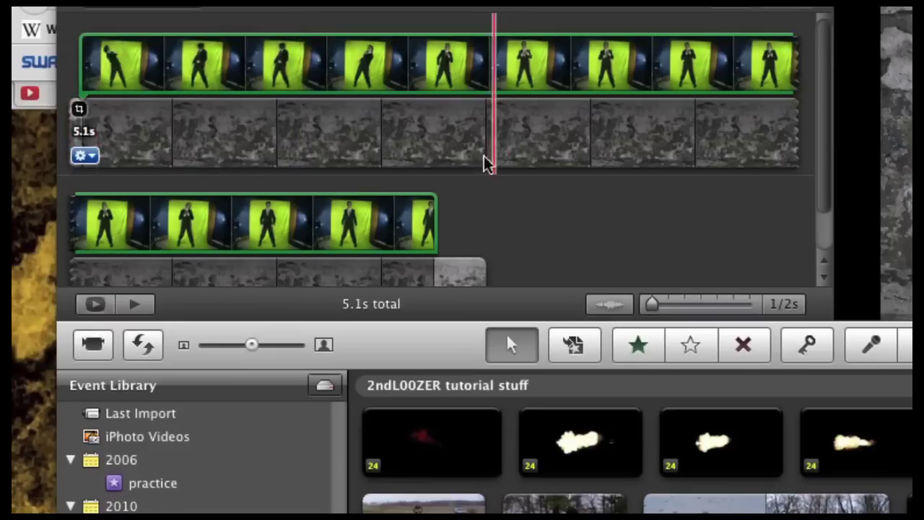
Step: Delete the leftover 0.2-second sliver at the end and 0.1-second sliver at the start
click(467, 274)
key(Delete)
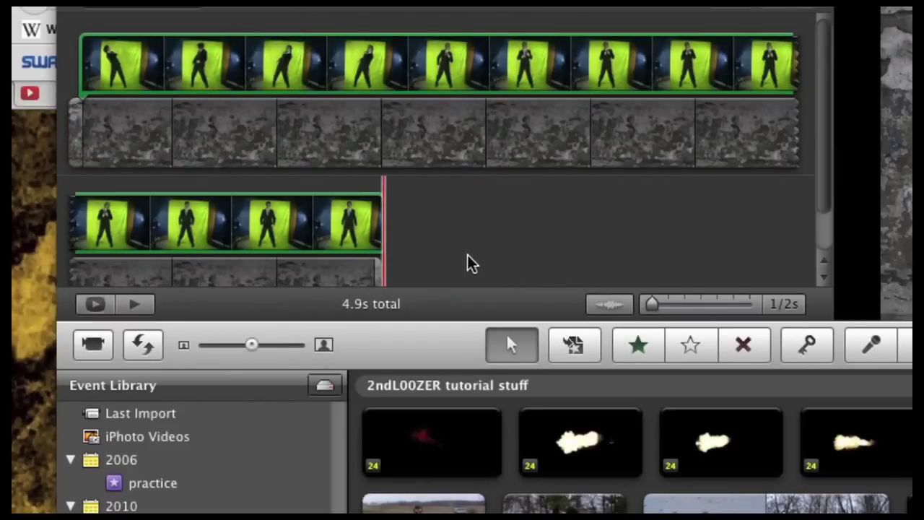
click(75, 130)
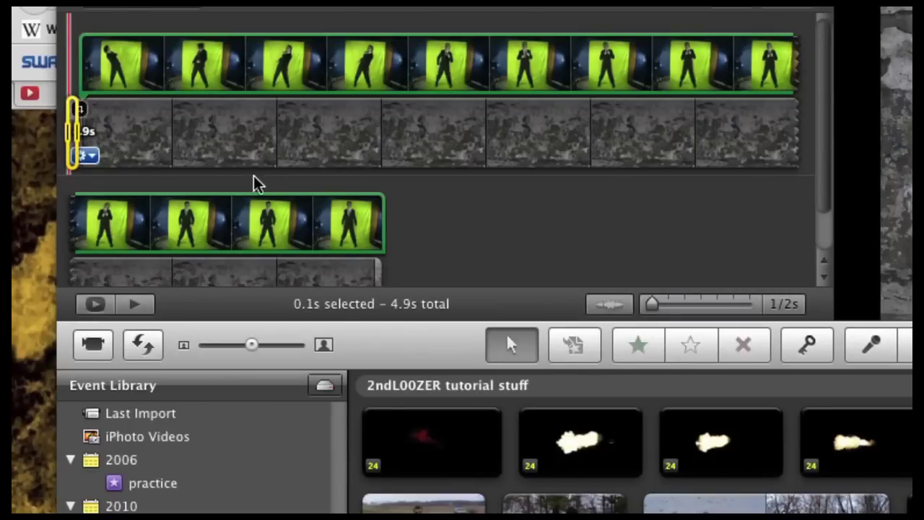
key(Delete)
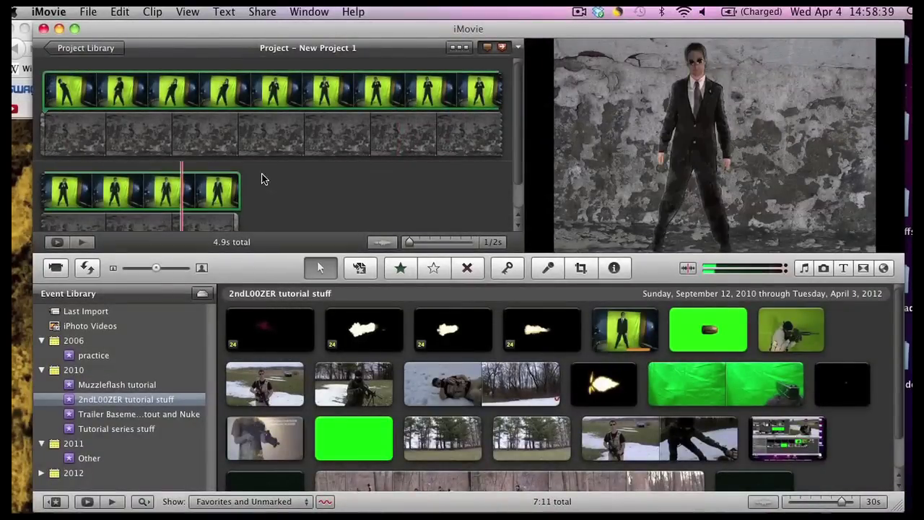
Step: Set the dancer clip's volume to 0% in the Inspector's Audio settings
double_click(226, 88)
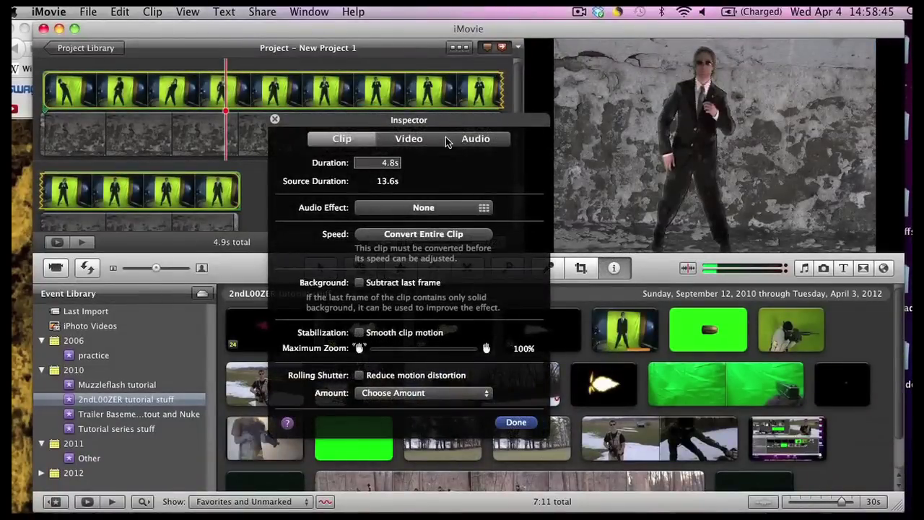
click(404, 141)
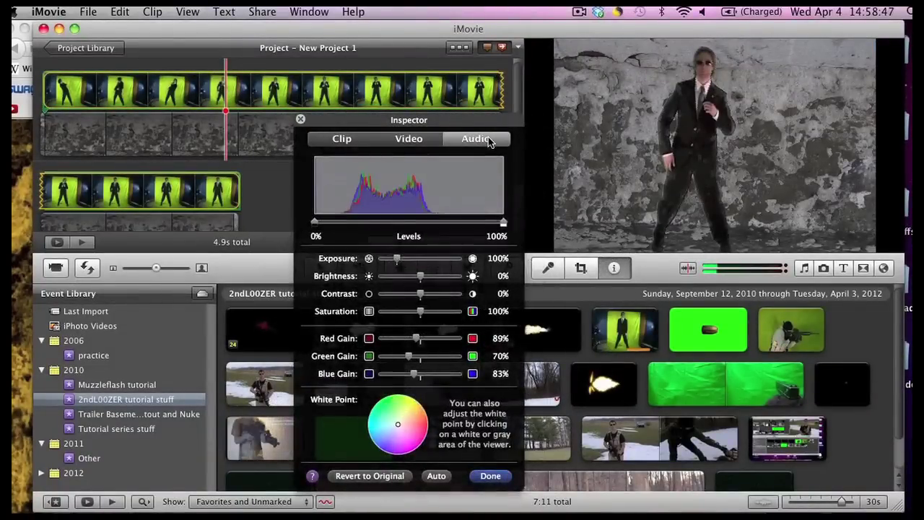
click(487, 139)
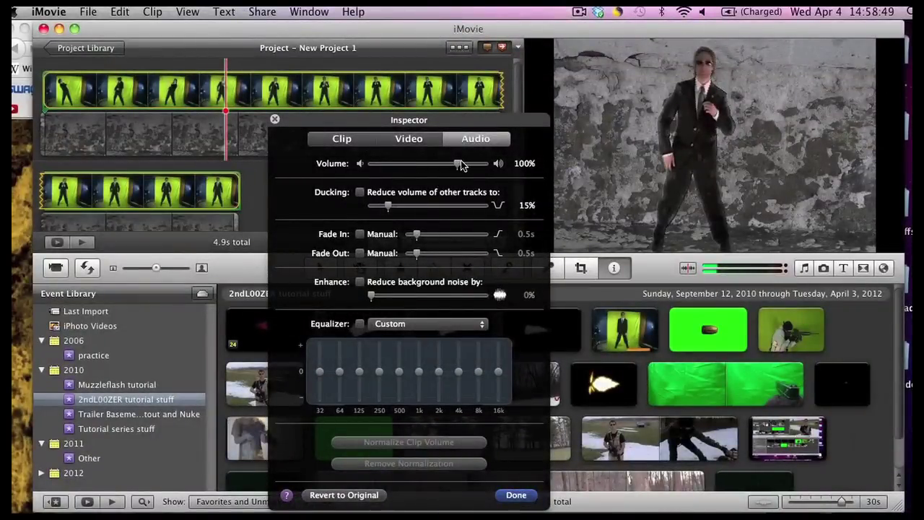
mouse_move(460, 166)
mouse_down()
mouse_move(359, 166)
mouse_move(460, 172)
mouse_up()
Step: Close the dancer settings keeping the full frame, then review the stone-wall clip's settings
click(275, 119)
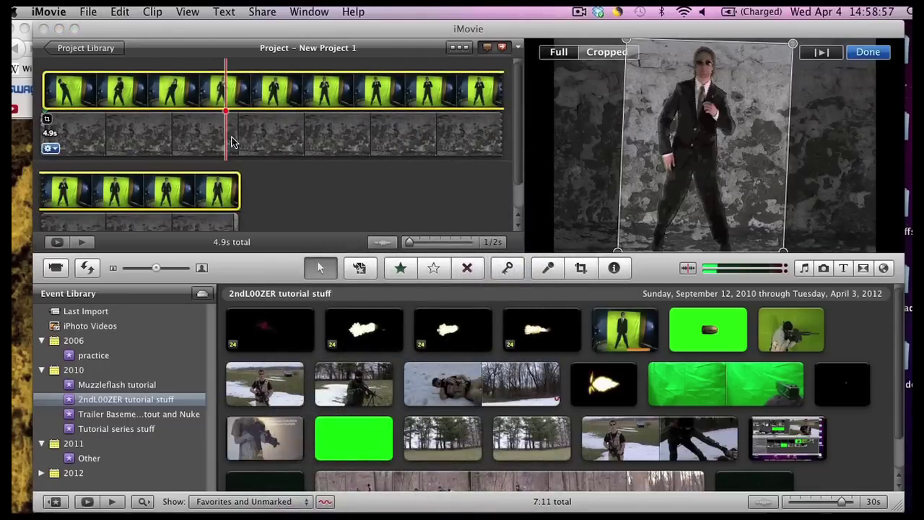
click(327, 180)
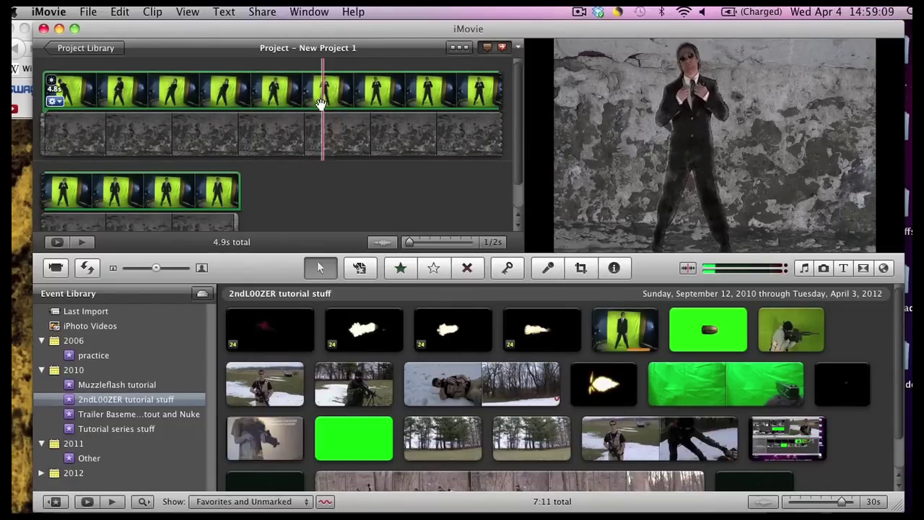
double_click(296, 144)
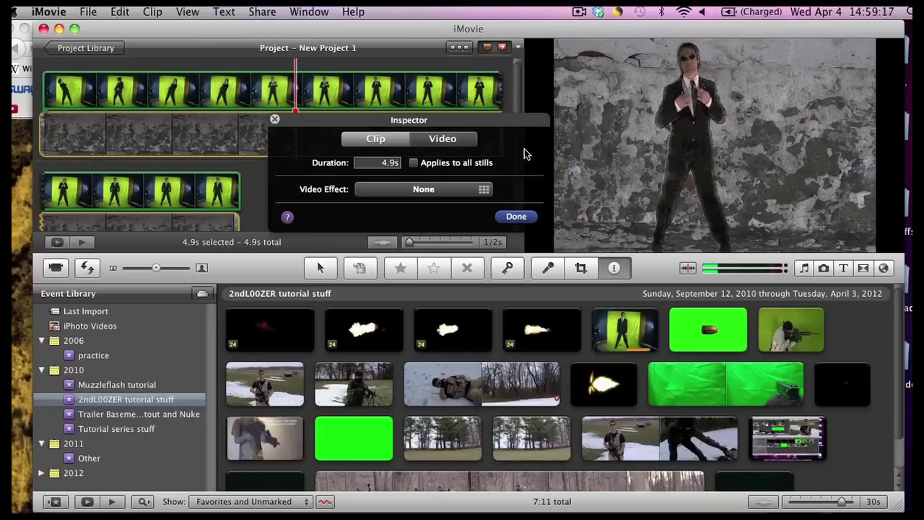
click(274, 119)
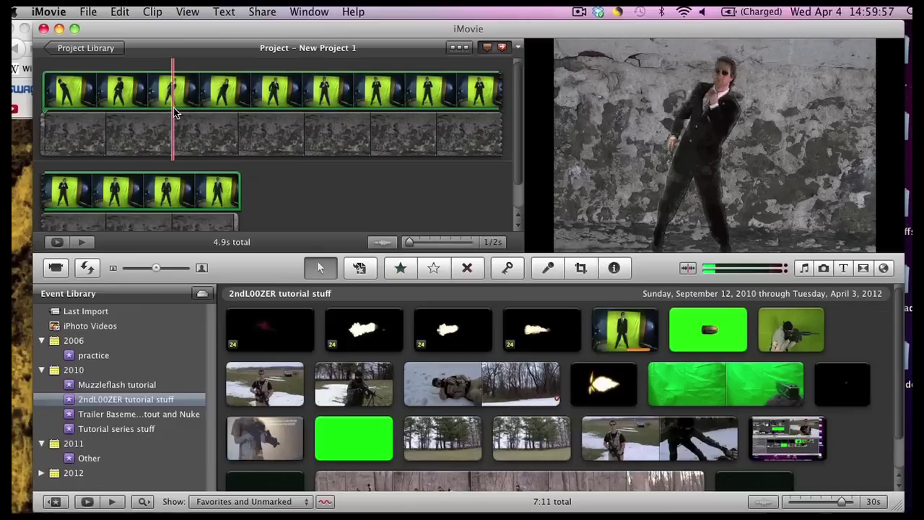
Step: Export New Project 1 as a Large 960x540 movie to the Desktop
click(260, 12)
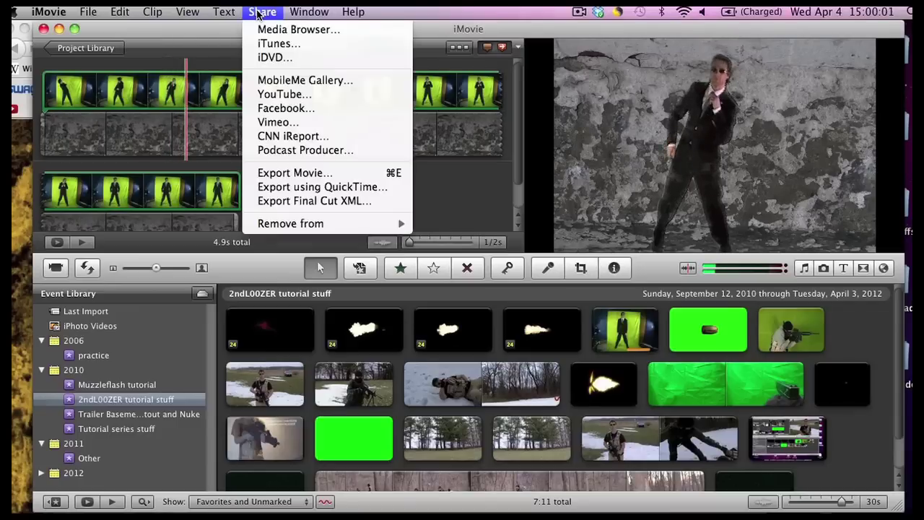
click(301, 174)
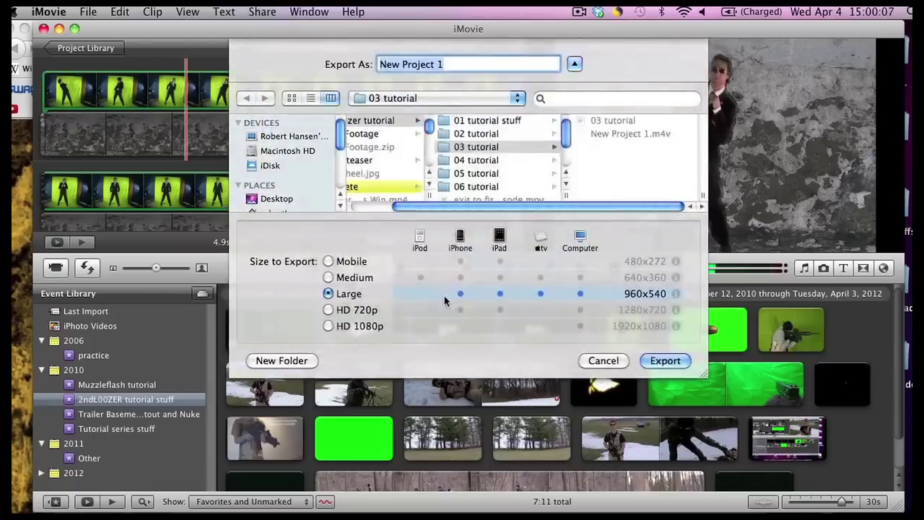
click(277, 199)
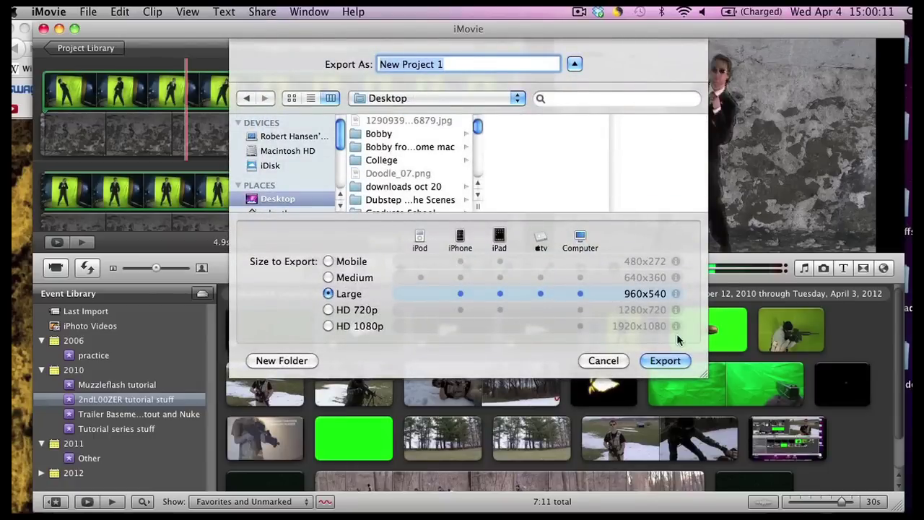
click(663, 359)
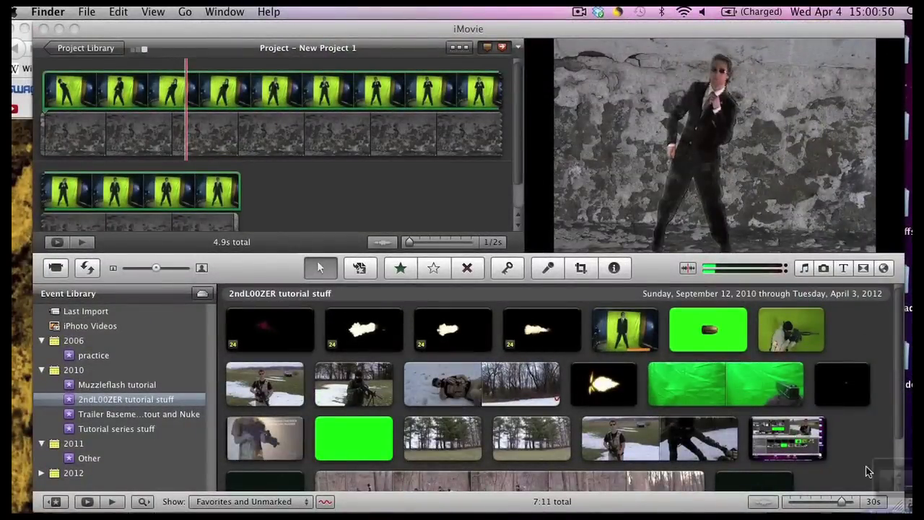
Step: Import the exported movie from Finder into the 2ndL00ZER tutorial stuff event
drag(273, 381, 112, 403)
scroll(856, 427, down, 2)
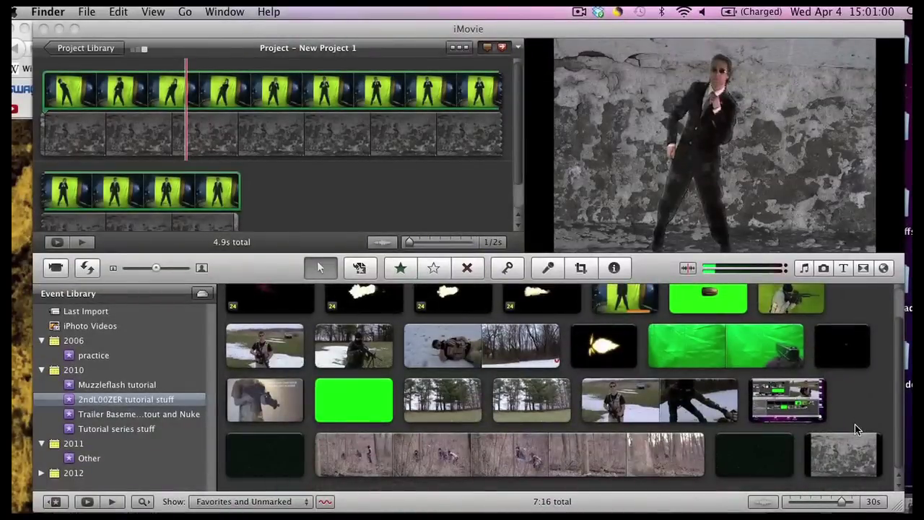
click(800, 447)
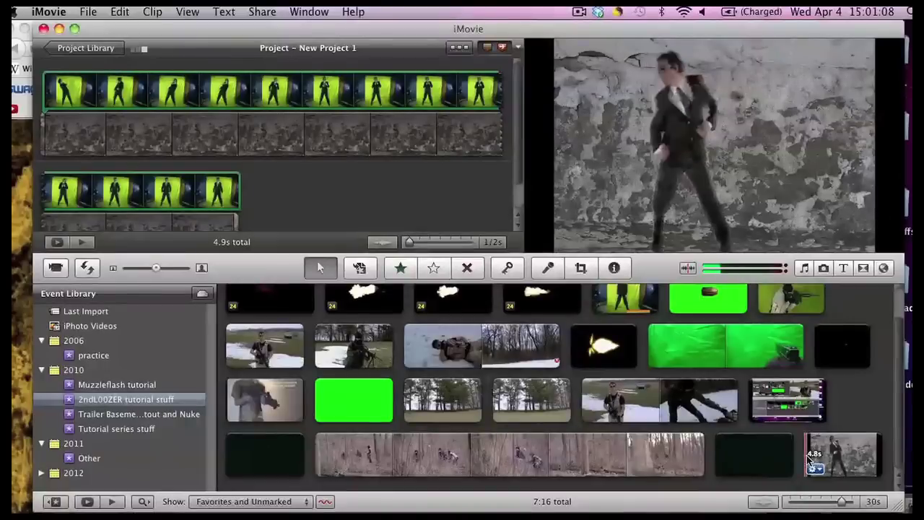
Step: Drag the imported composite clip onto the project's first stone-wall background clip
key(super+a)
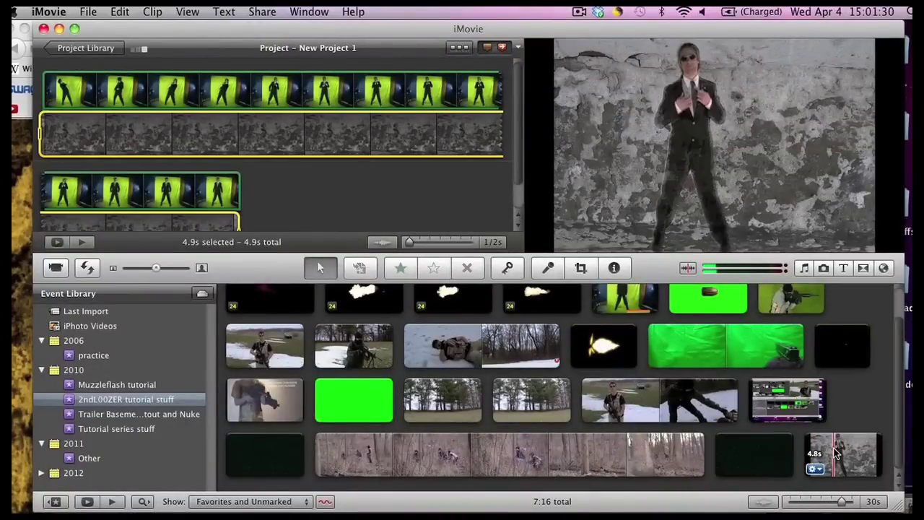
double_click(835, 453)
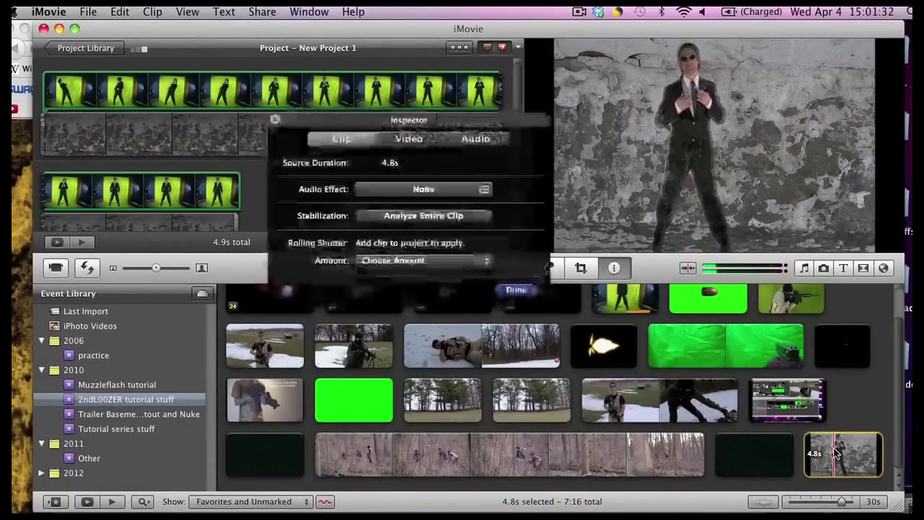
click(844, 451)
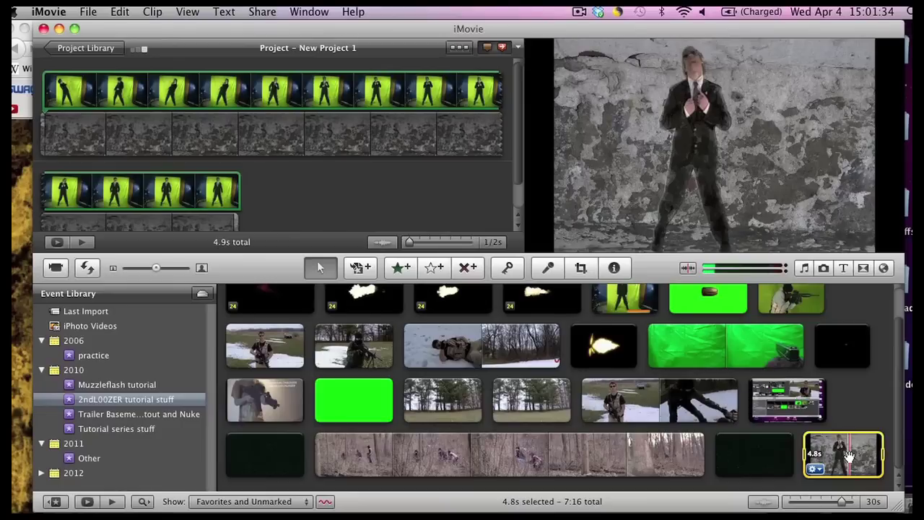
drag(850, 455, 59, 147)
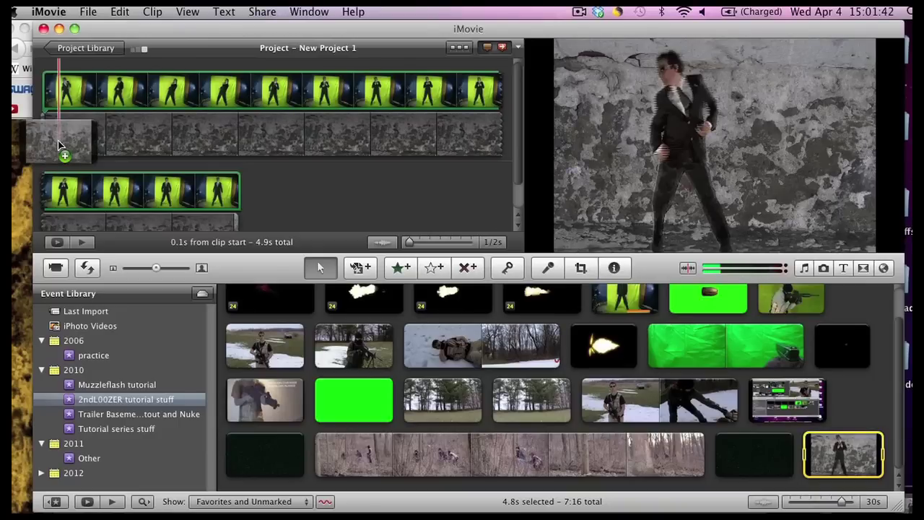
drag(58, 146, 60, 139)
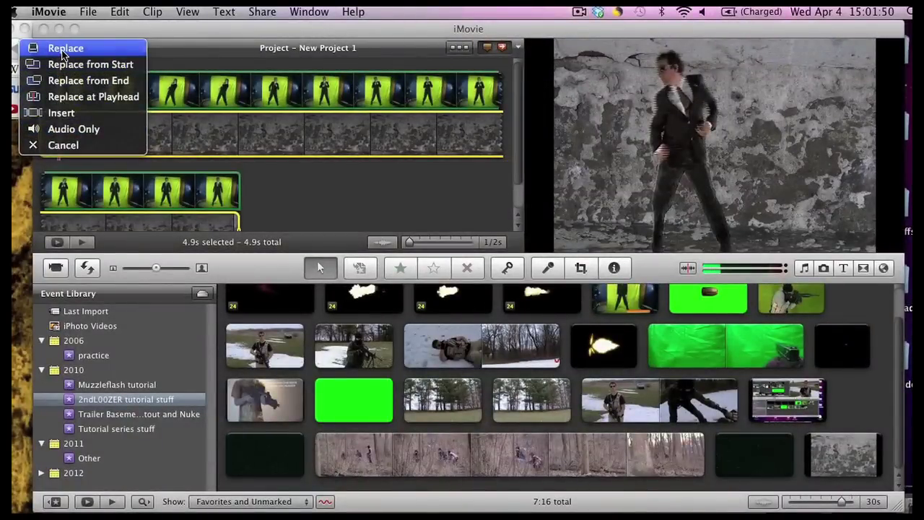
Step: Replace the background clip with the imported composite, dismiss the shared-project alert, and play it back
click(62, 49)
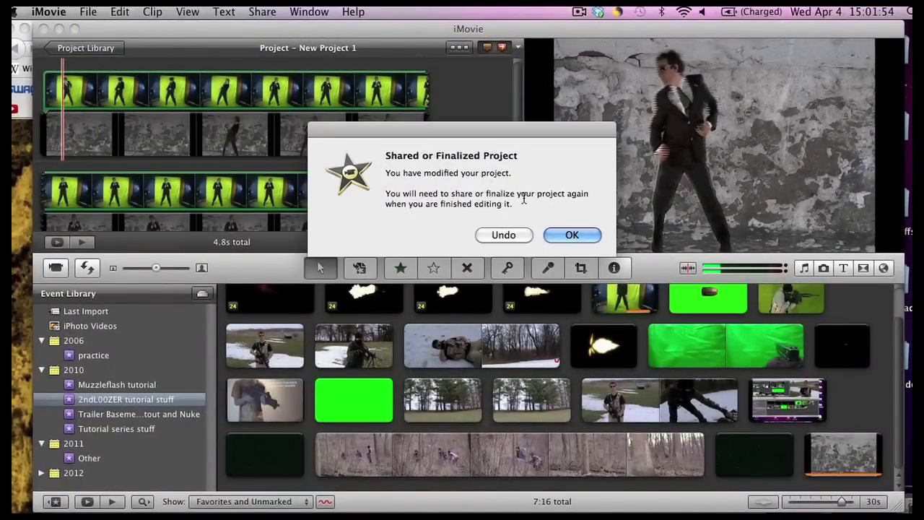
click(572, 235)
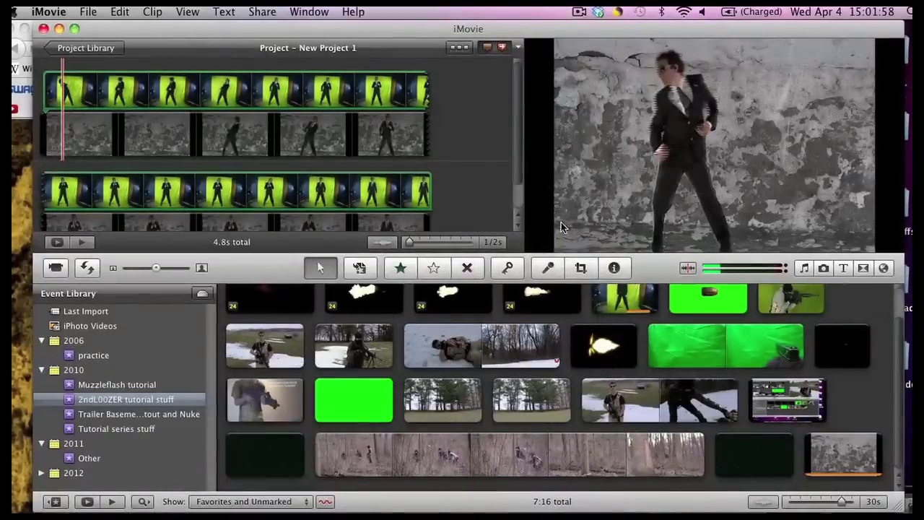
key(space)
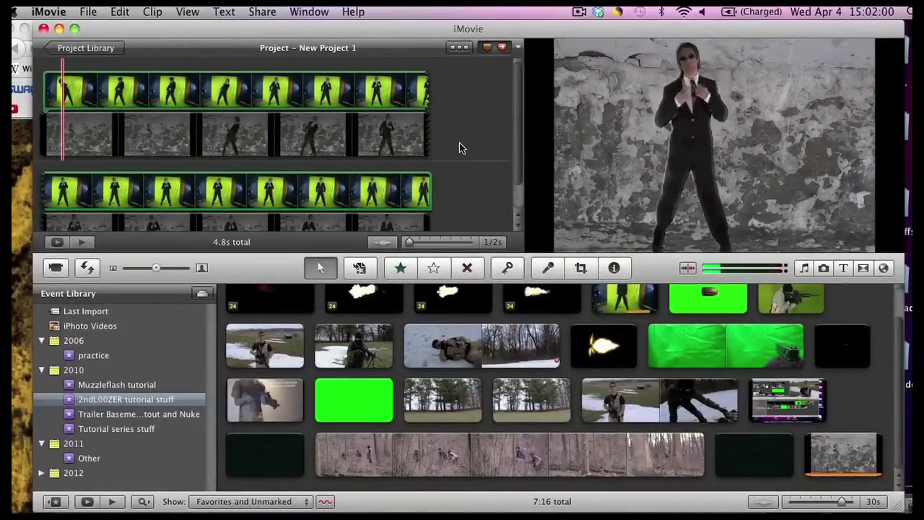
scroll(462, 148, down, 1)
scroll(462, 148, down, 1)
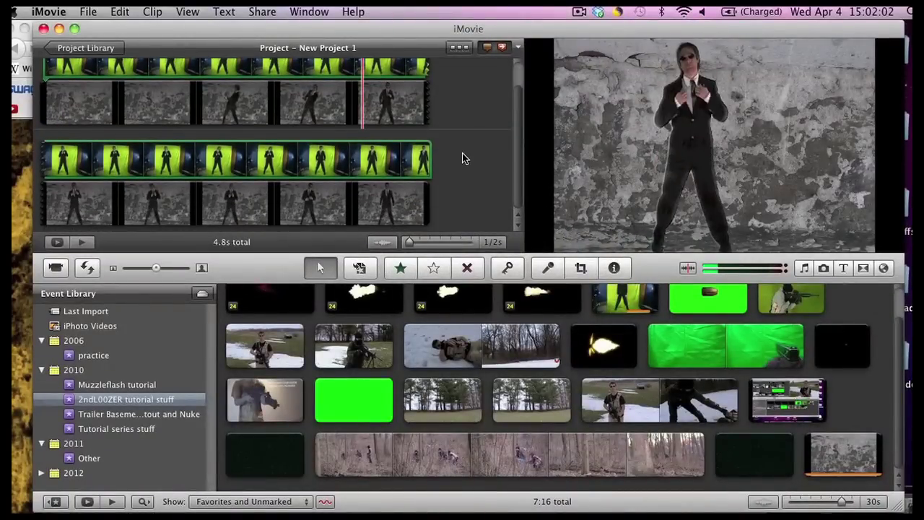
scroll(463, 158, up, 2)
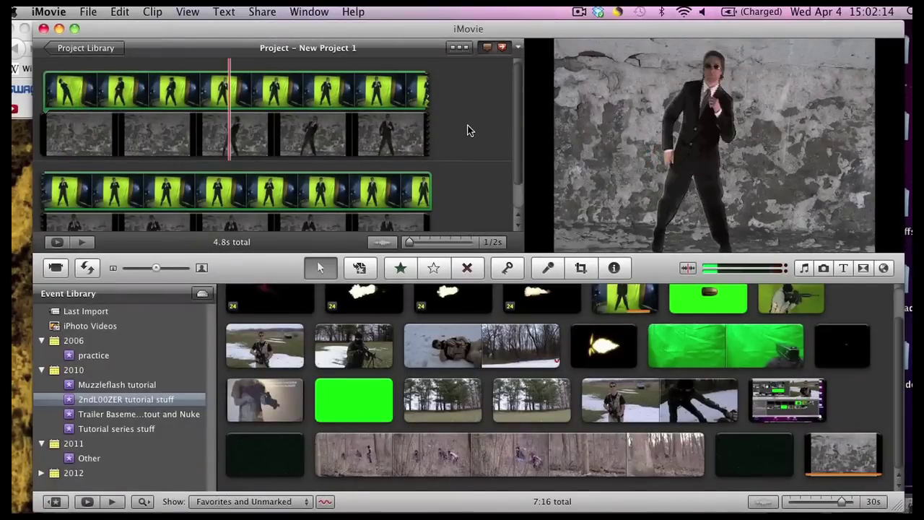
scroll(464, 132, down, 2)
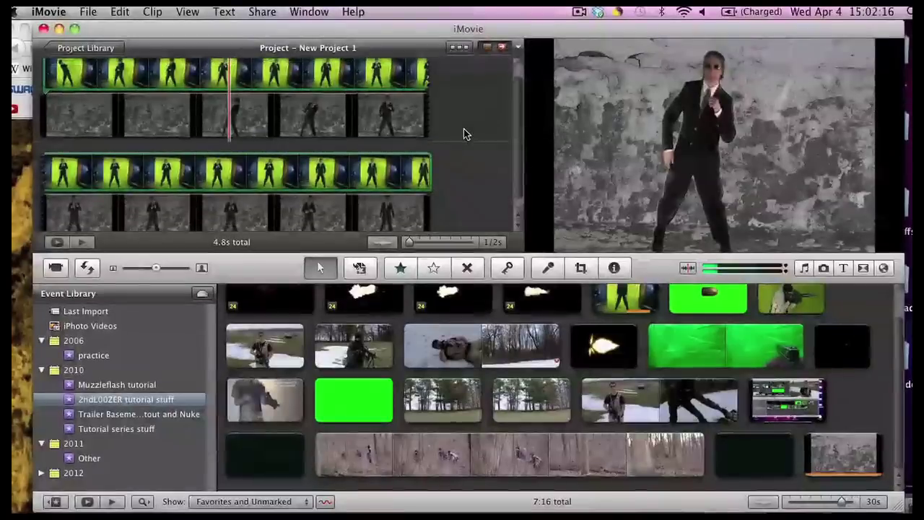
scroll(462, 132, up, 2)
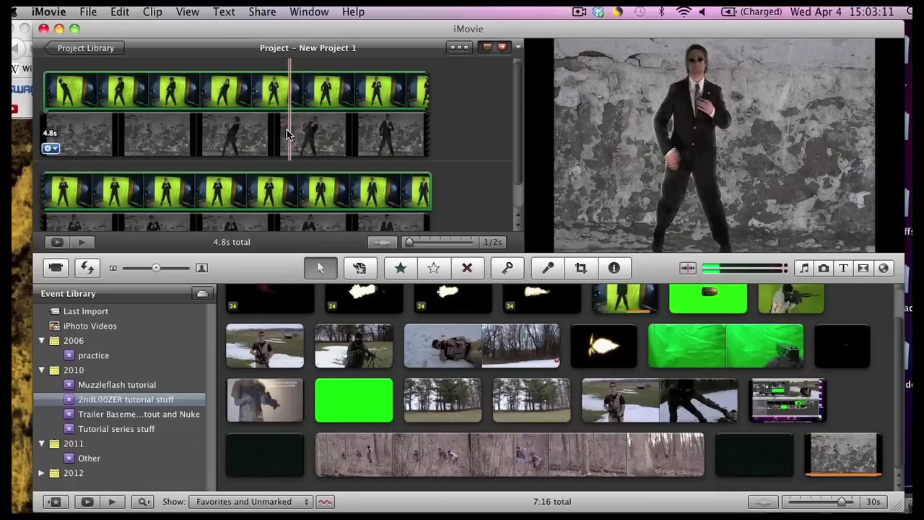
key(space)
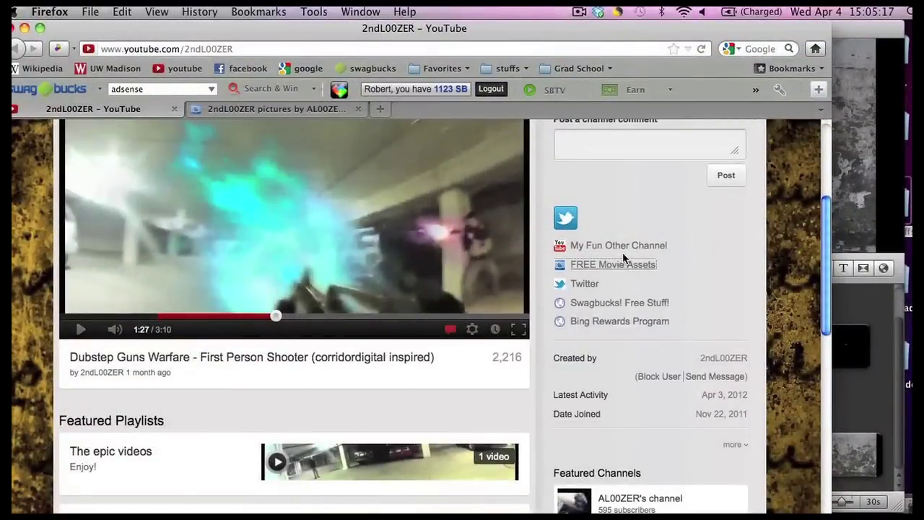
Step: Switch to the Photobucket album of free movie assets
click(272, 111)
Step: Scroll the movie-assets album and open the green crosshair scope image's page
scroll(511, 250, up, 5)
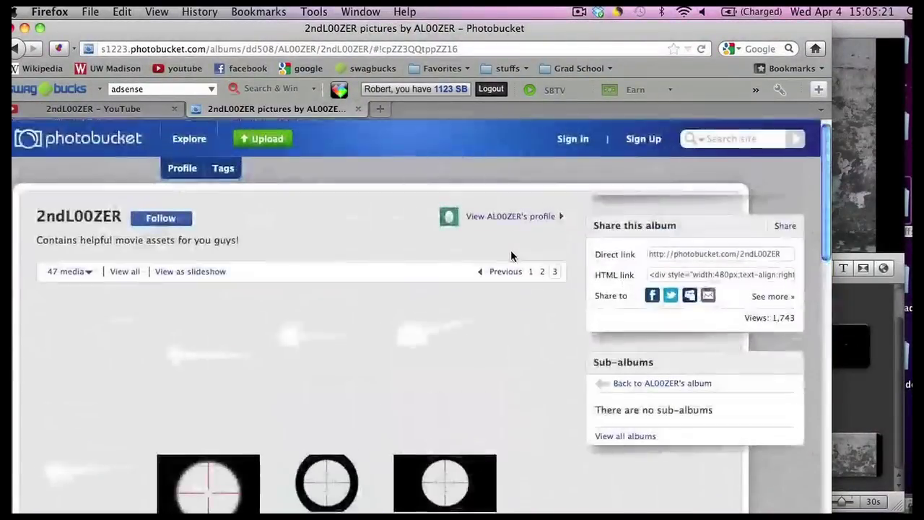
scroll(510, 256, down, 10)
scroll(535, 289, up, 3)
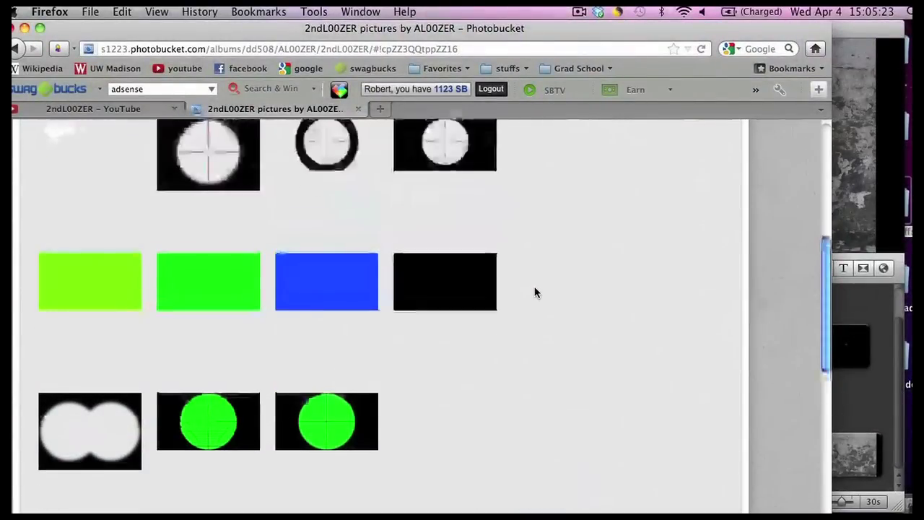
scroll(534, 292, up, 5)
scroll(536, 292, down, 4)
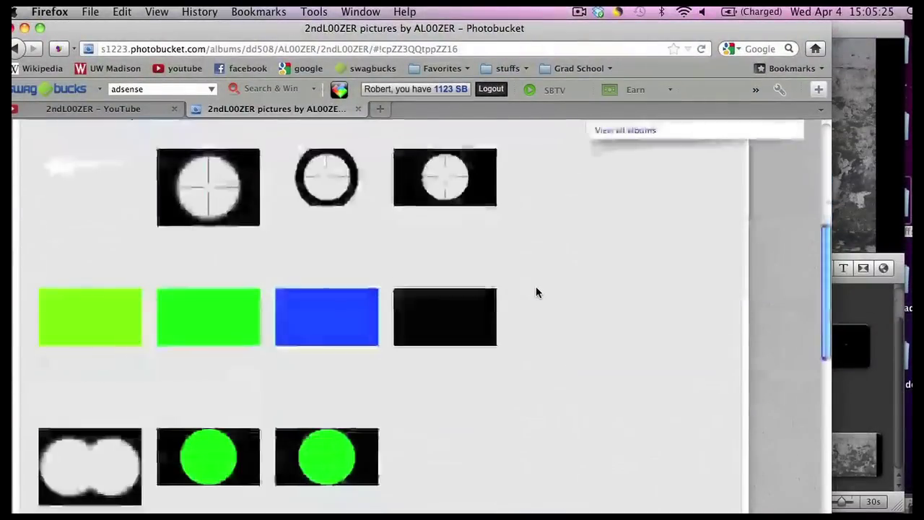
scroll(536, 293, down, 2)
scroll(536, 291, up, 3)
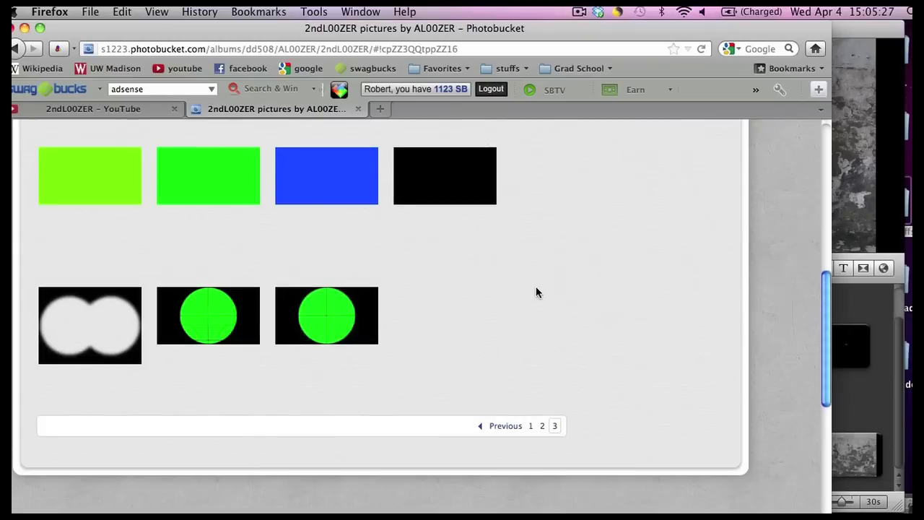
scroll(524, 289, down, 1)
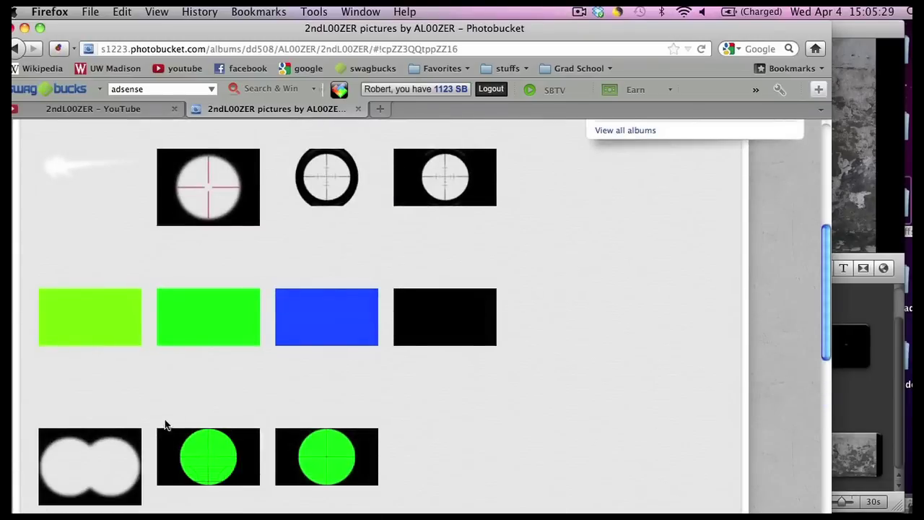
mouse_move(228, 457)
click(208, 492)
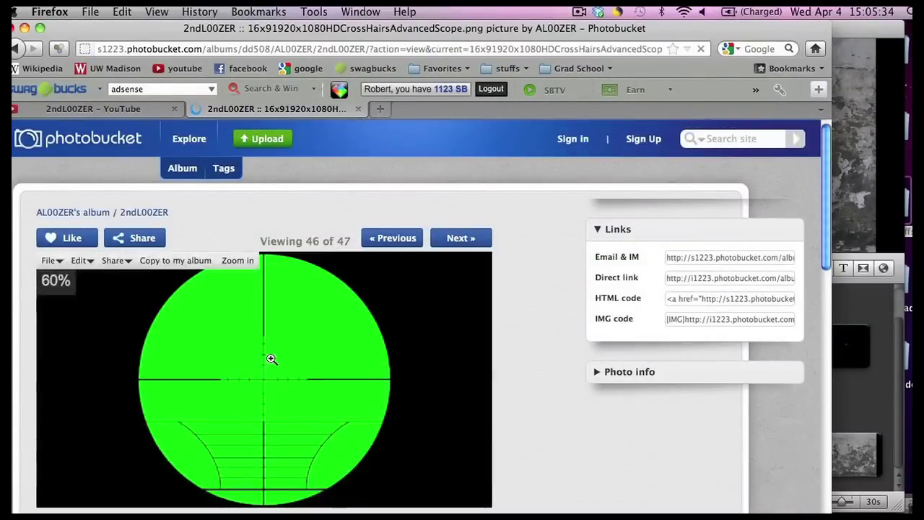
Step: View the 1920x1080 HD CrossHairs scope image at full size, then zoom back out
click(291, 386)
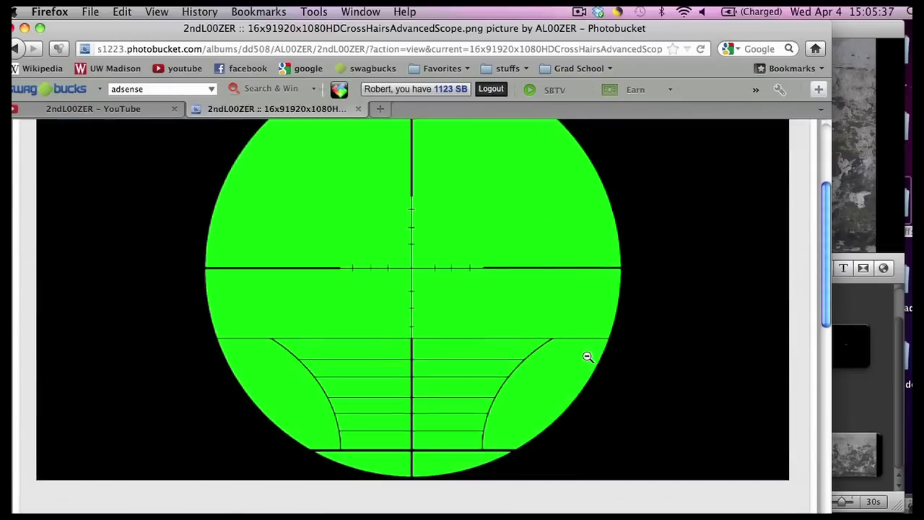
scroll(594, 362, up, 5)
scroll(587, 354, down, 3)
scroll(563, 330, down, 1)
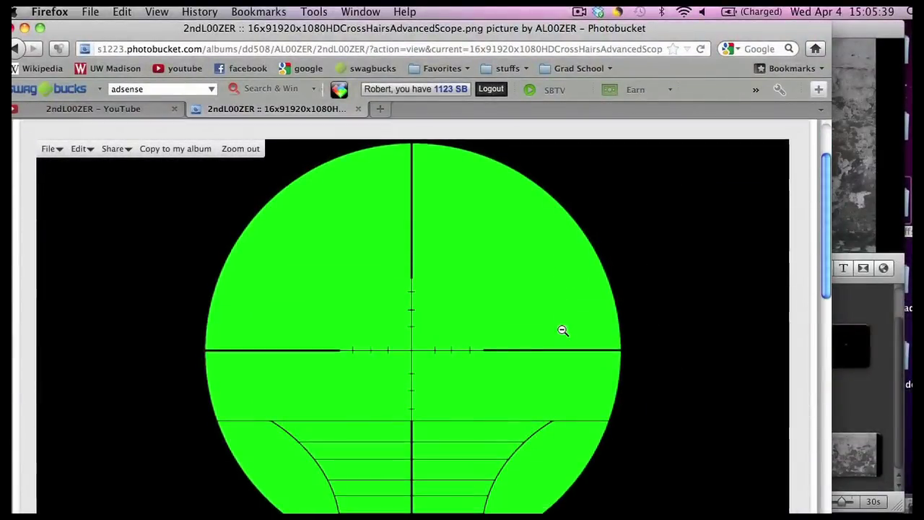
click(477, 336)
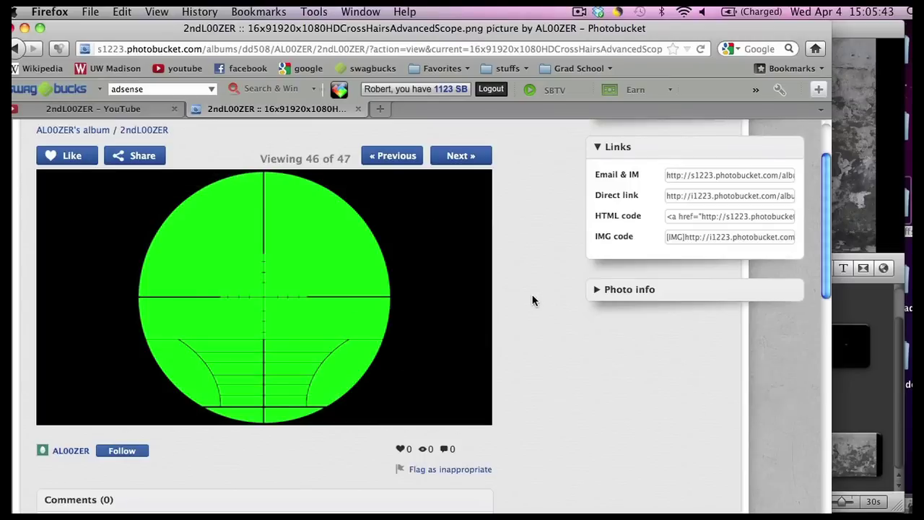
key(F3)
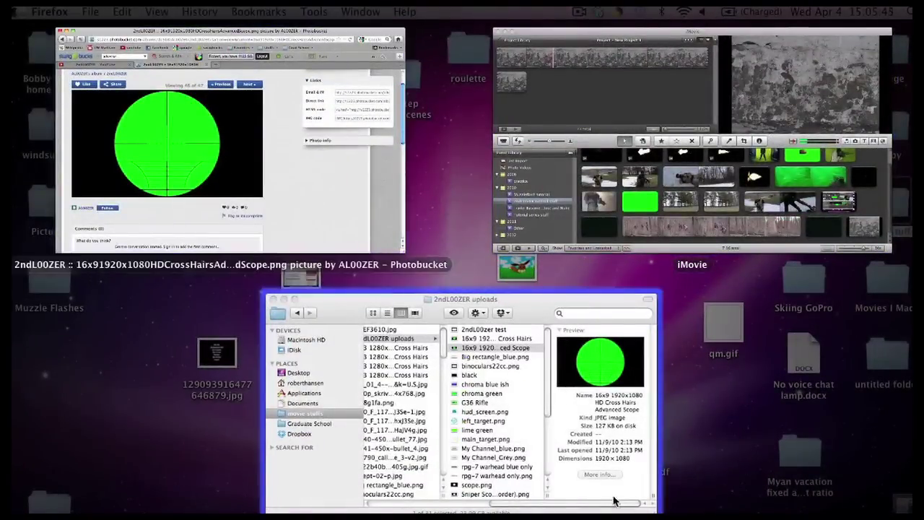
Step: Drop the Scope file from Finder onto the stone-wall clip as a Green Screen overlay
click(450, 409)
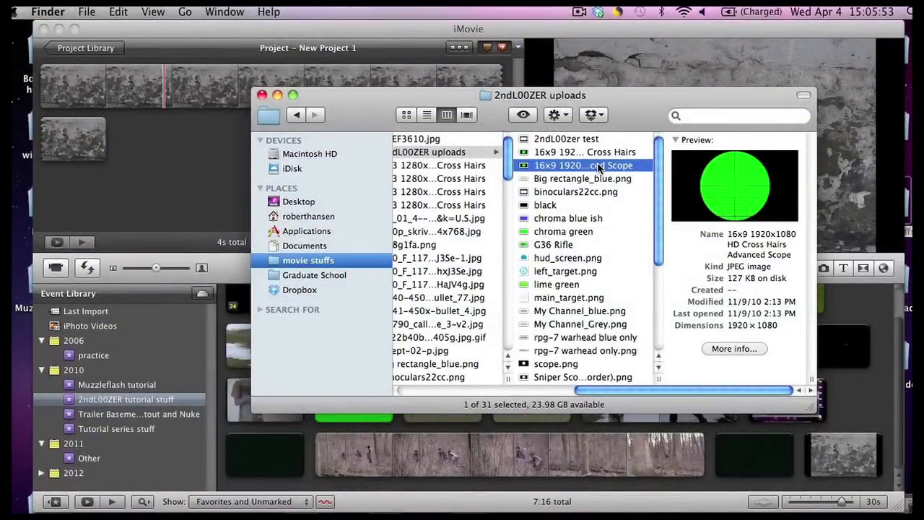
mouse_move(598, 167)
mouse_down()
mouse_move(434, 181)
mouse_move(170, 120)
mouse_move(129, 120)
mouse_move(92, 91)
mouse_move(45, 92)
mouse_up()
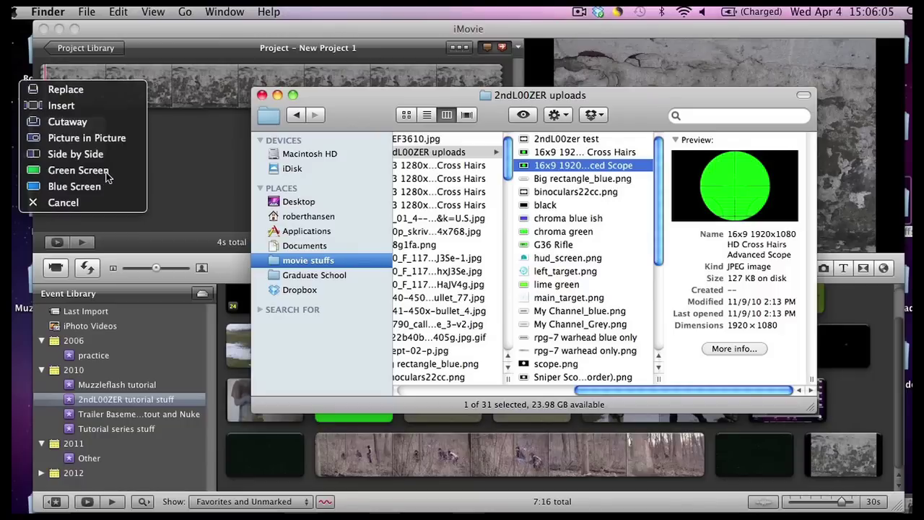
click(78, 170)
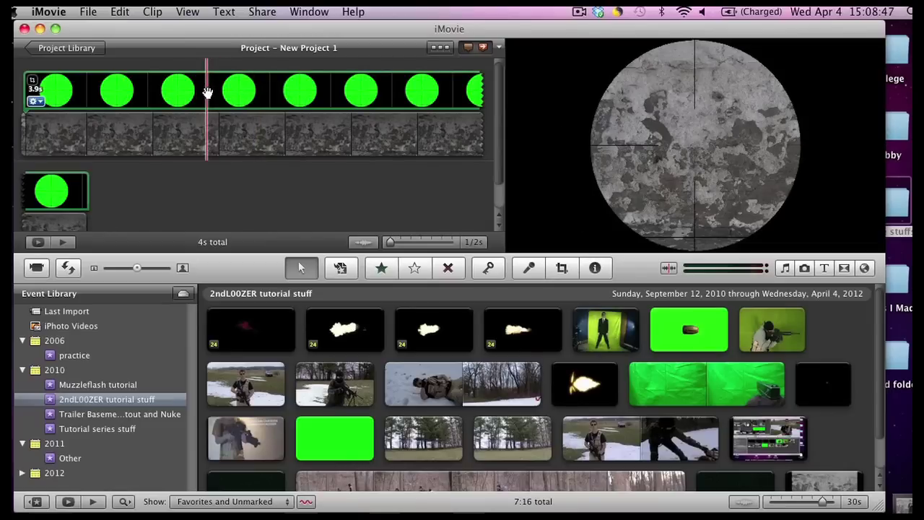
click(322, 138)
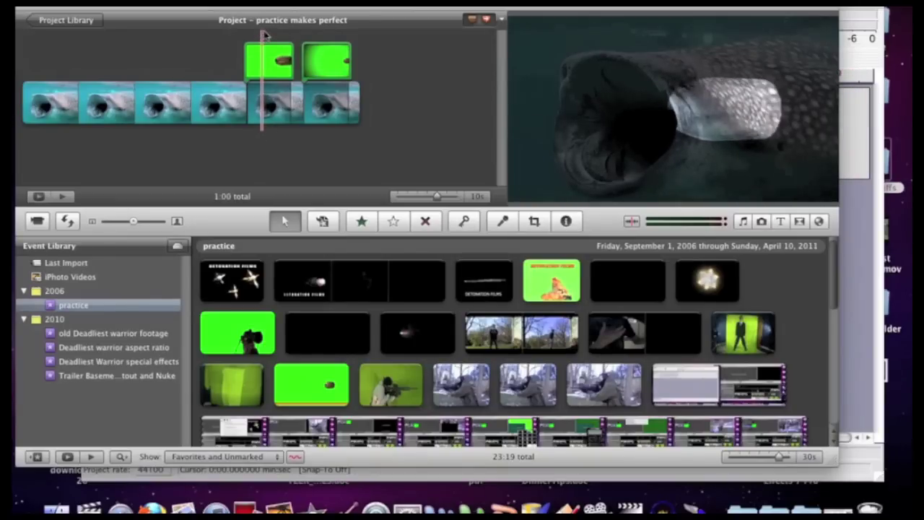
Step: In the green screen fix folder, compare previews of natural green.m4v and non natural green.mov
key(F9)
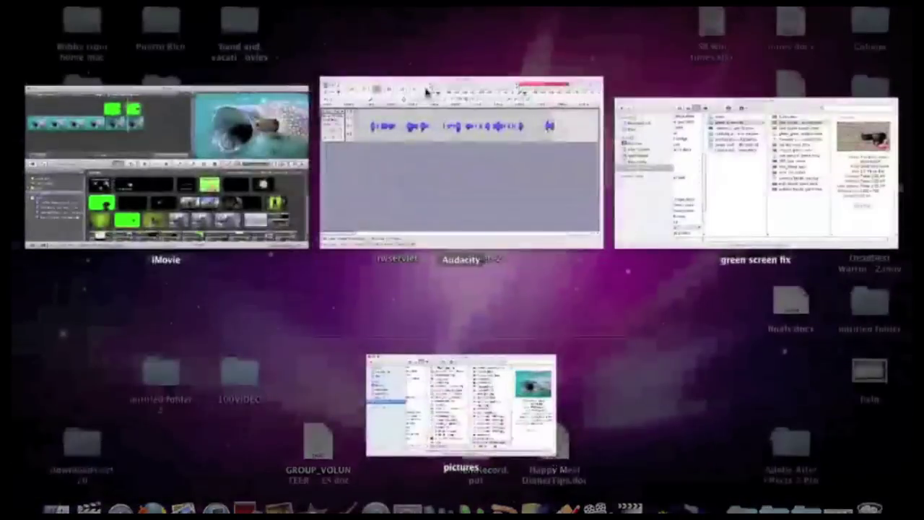
click(722, 169)
key(Down)
key(Down)
key(Down)
key(Down)
key(Down)
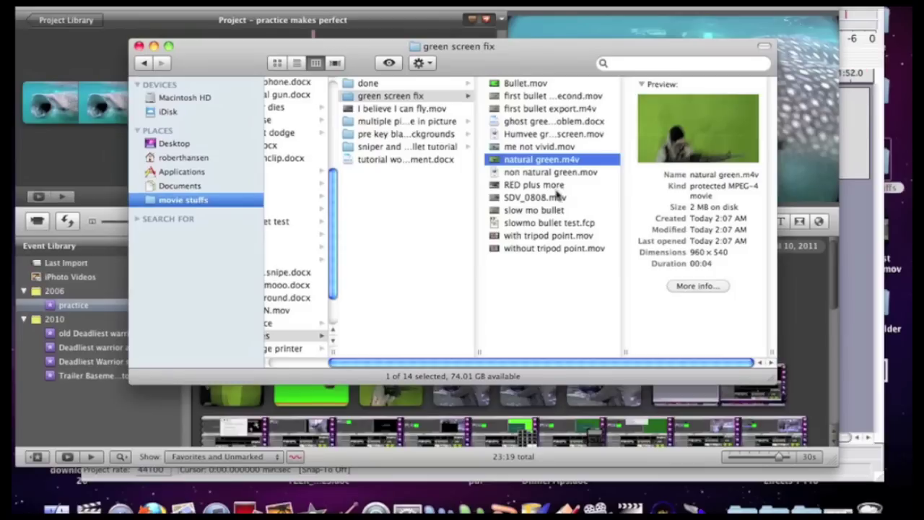
key(Down)
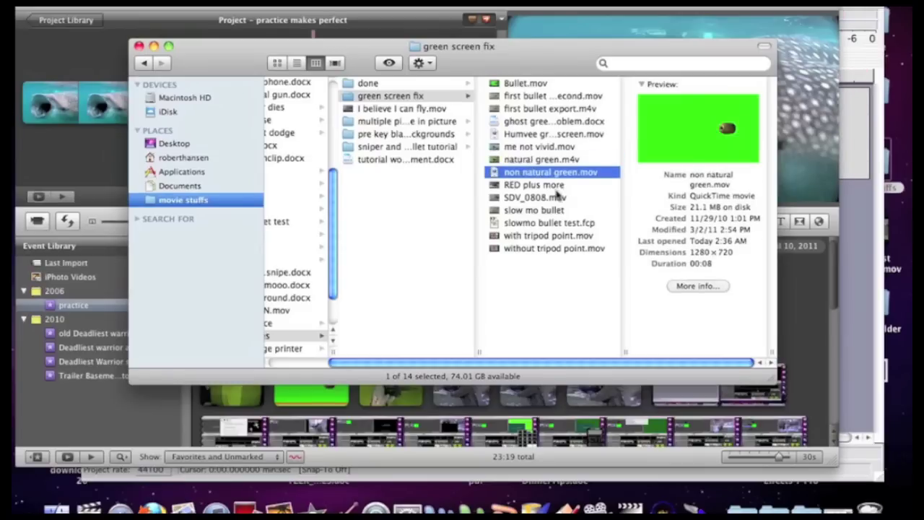
key(Up)
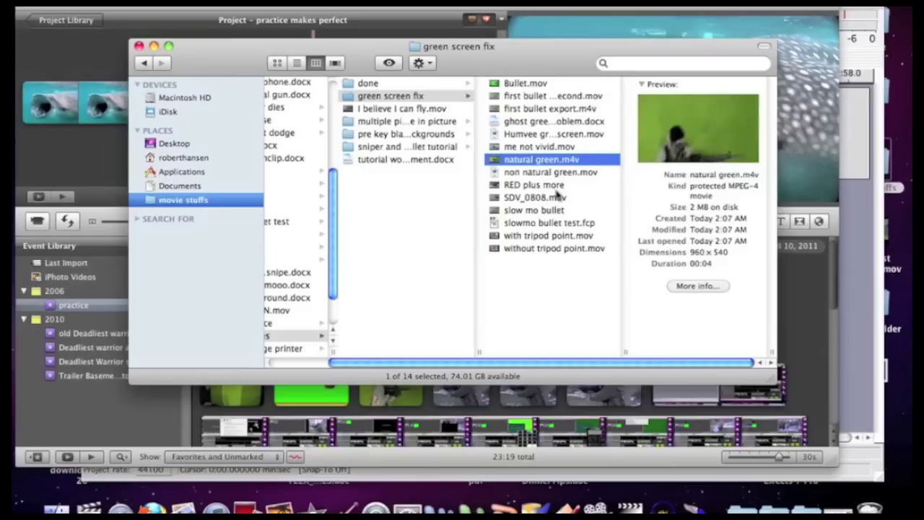
key(Down)
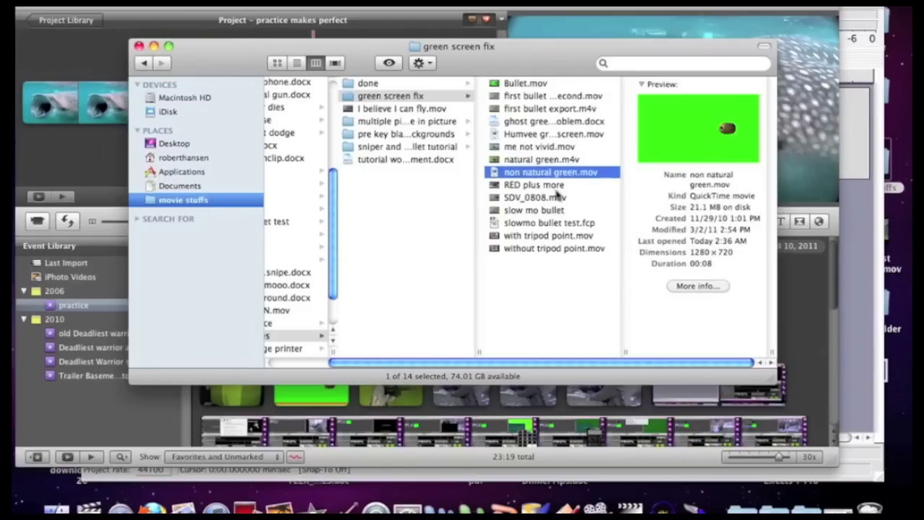
key(Up)
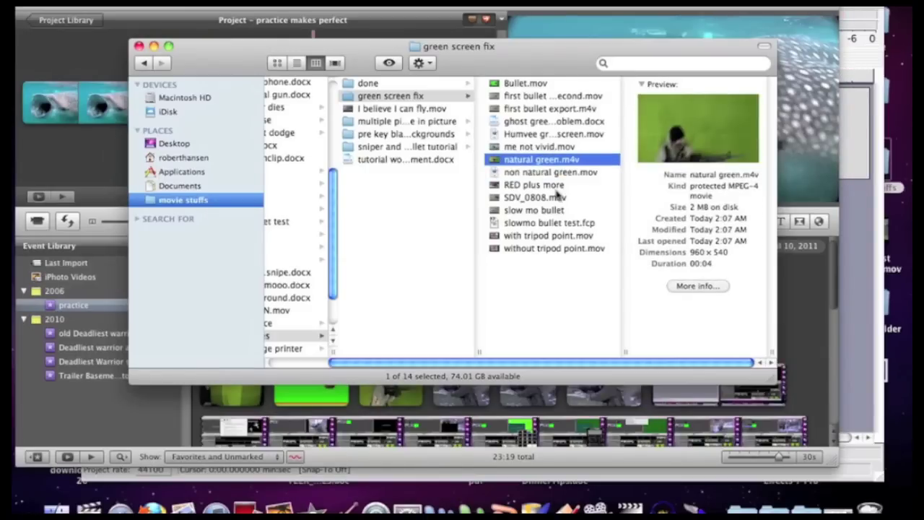
Step: Play and pause Quick Look previews of both green clips, then show all open windows
key(space)
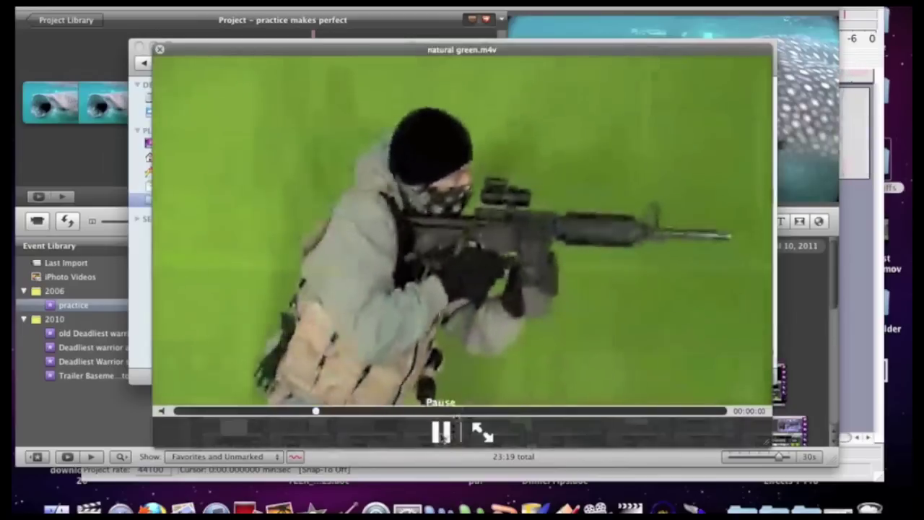
click(441, 432)
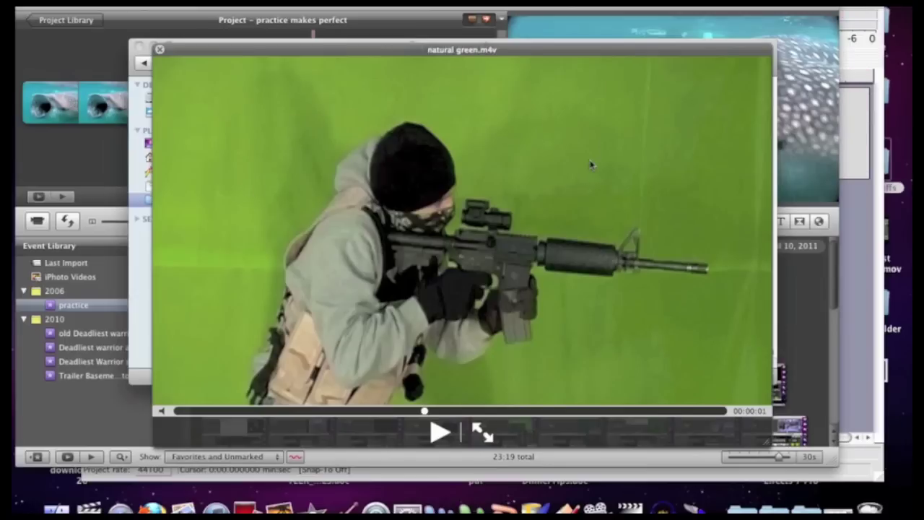
key(Down)
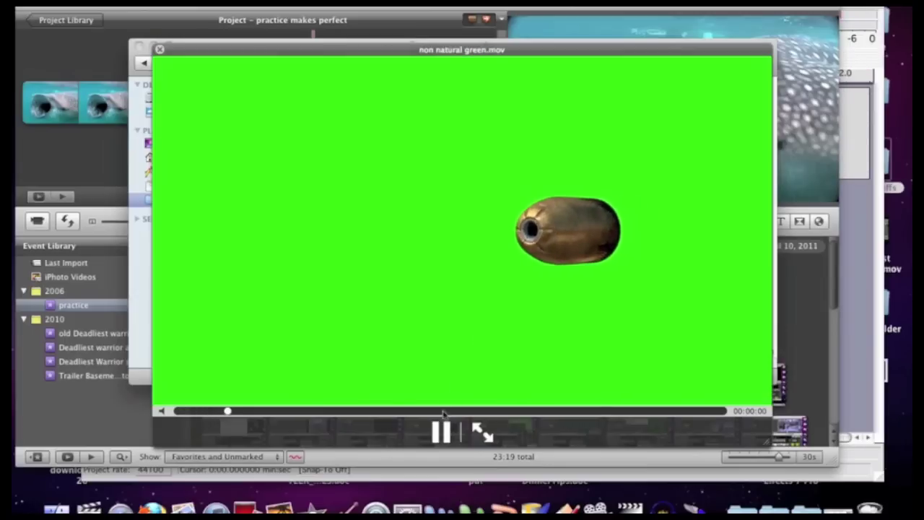
click(442, 432)
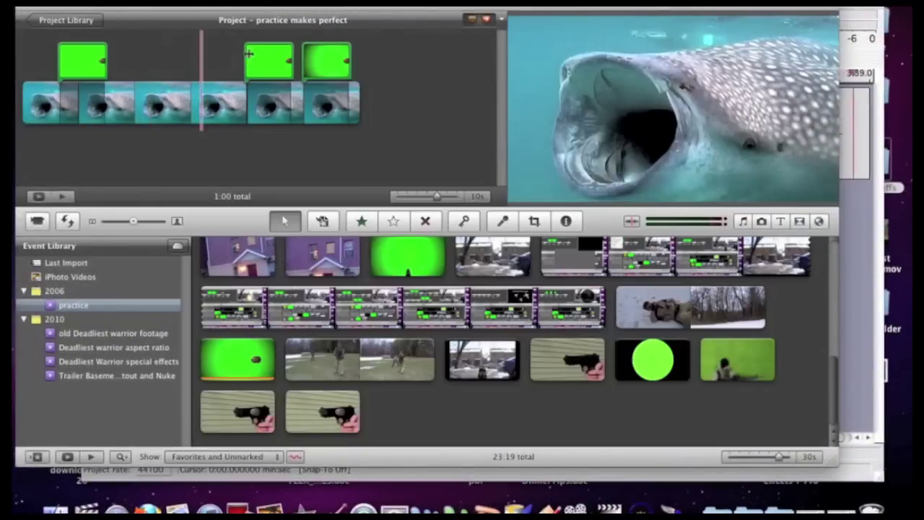
key(F9)
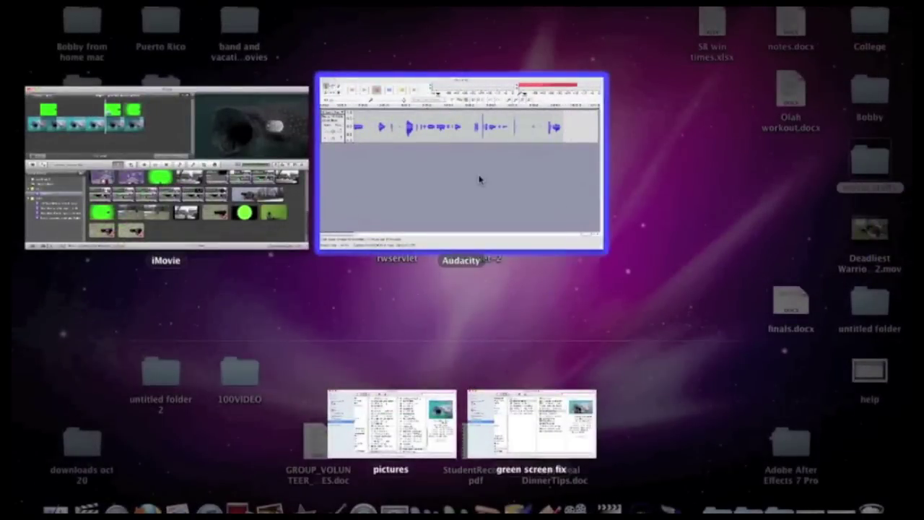
Step: Quick Look the non natural green.mov clip in the green screen fix folder
click(238, 221)
key(F9)
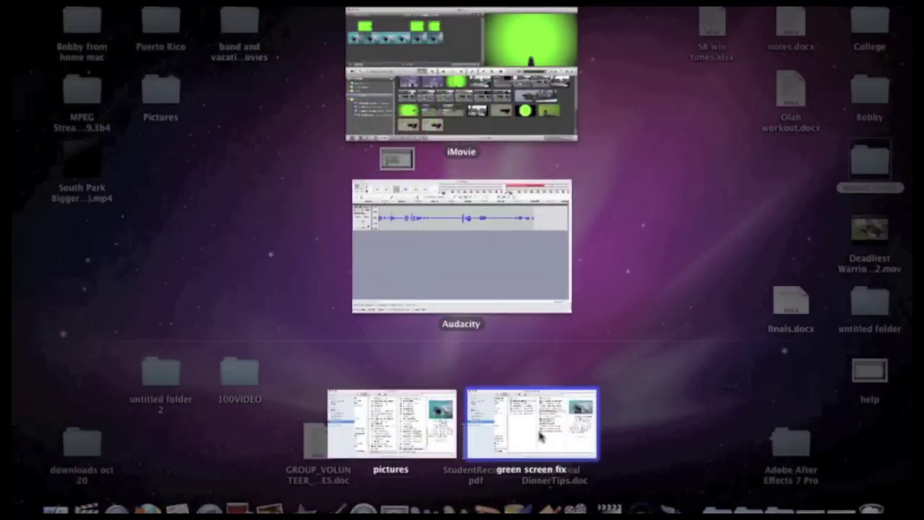
click(540, 436)
key(Up)
key(Up)
key(Up)
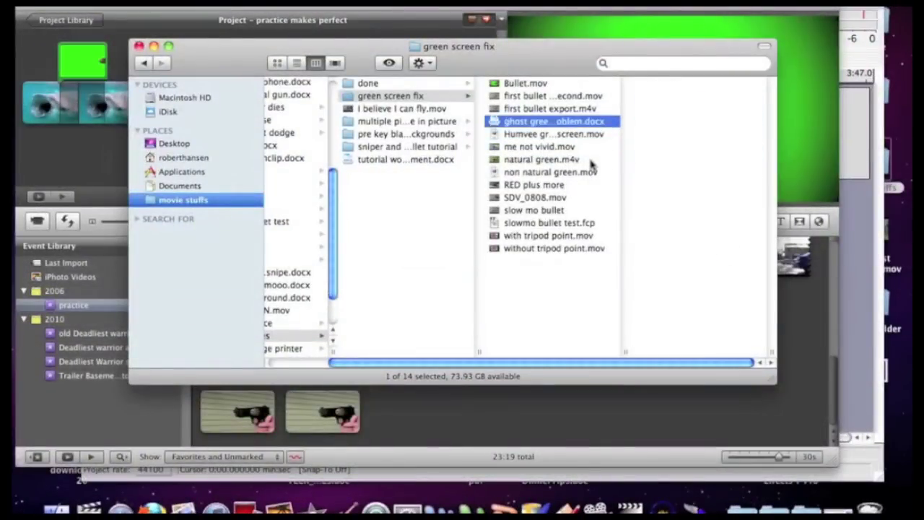
key(Up)
key(Down)
key(Down)
key(Down)
key(Down)
key(Down)
key(Down)
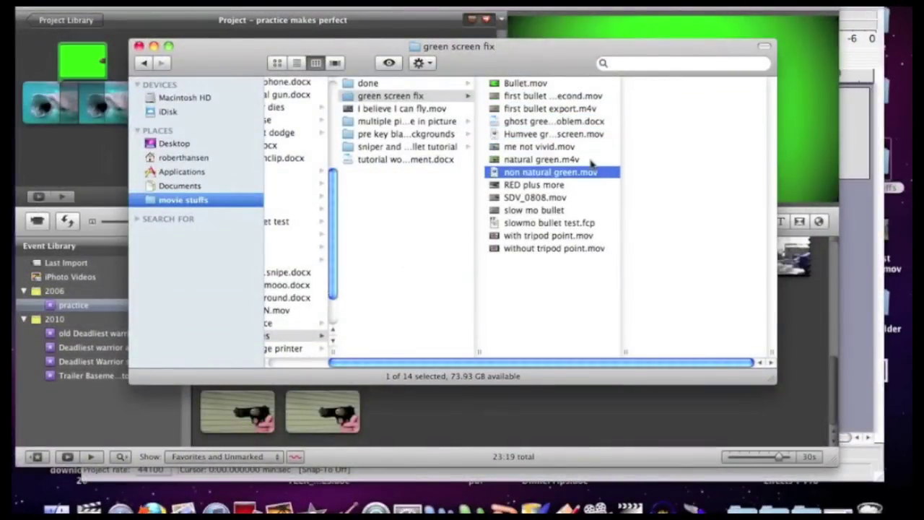
key(space)
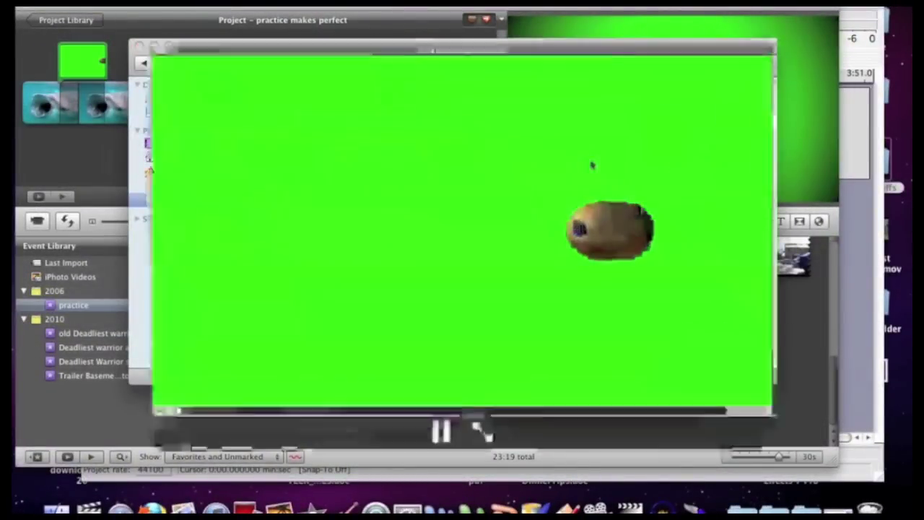
Step: Preview the 1280x720 Bullet.mov green-screen clip, close it, and return to iMovie
key(space)
key(Up)
key(Up)
key(Up)
key(Up)
key(Up)
key(Up)
key(Up)
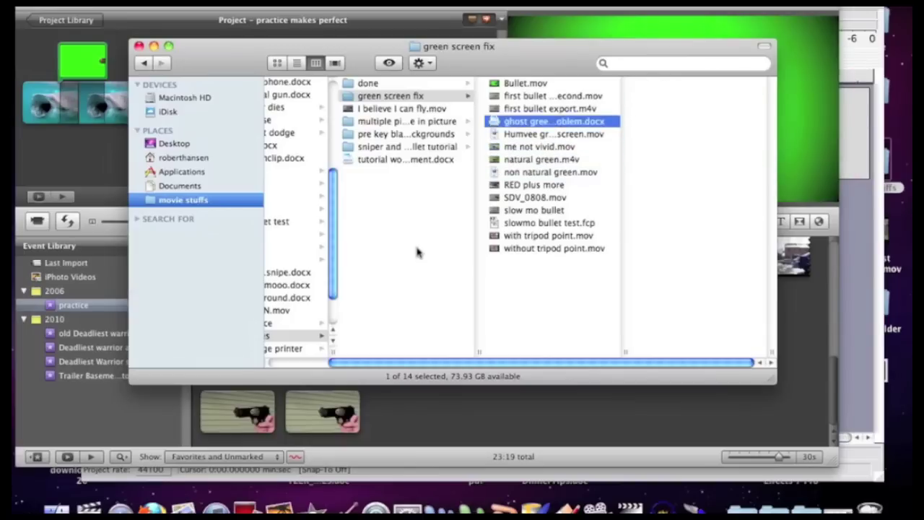
key(space)
click(442, 432)
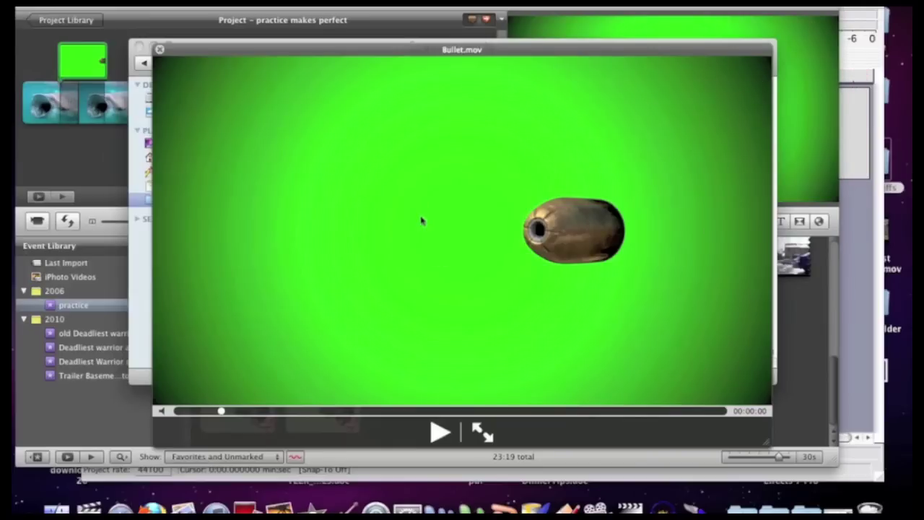
key(super+w)
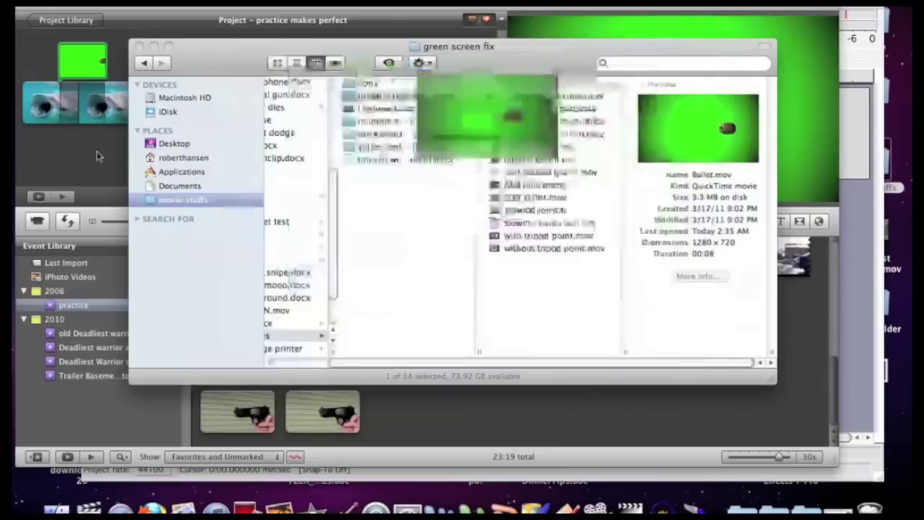
click(99, 164)
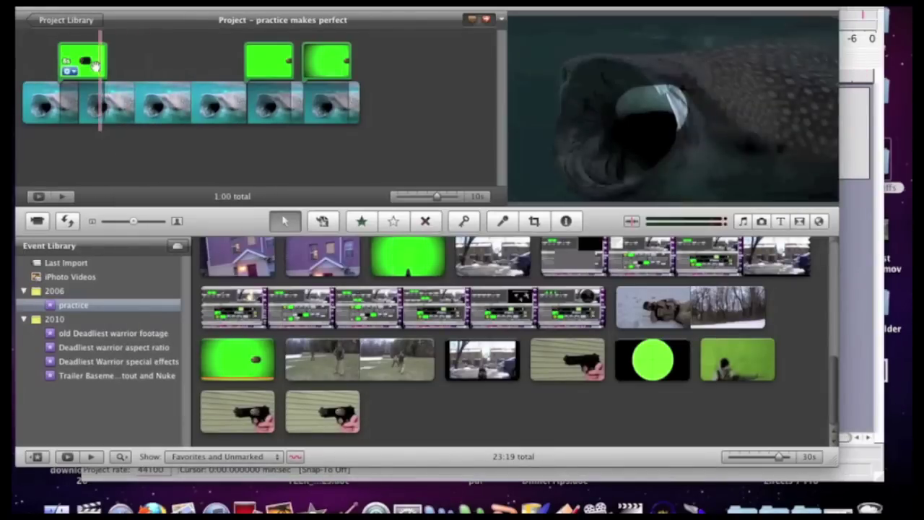
Step: Add the green-screen bullet clip from the Event browser to the project's end
scroll(373, 281, up, 15)
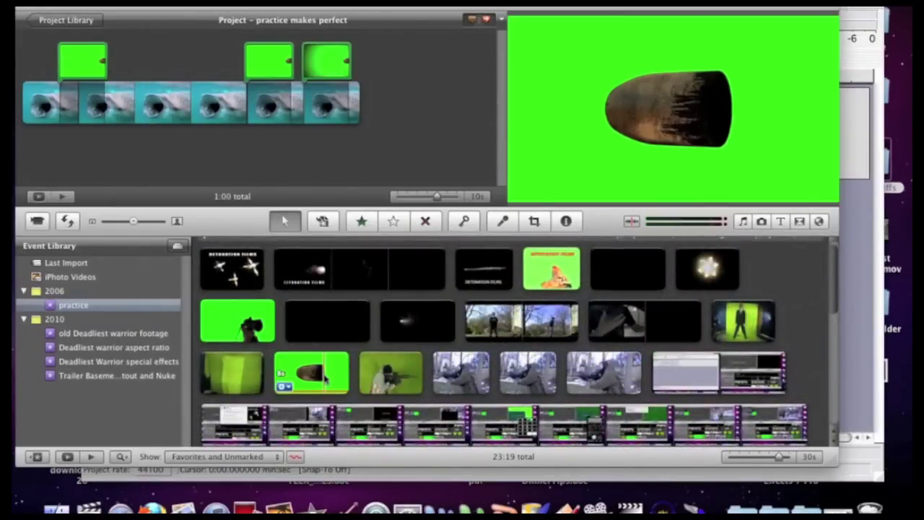
double_click(323, 376)
click(315, 375)
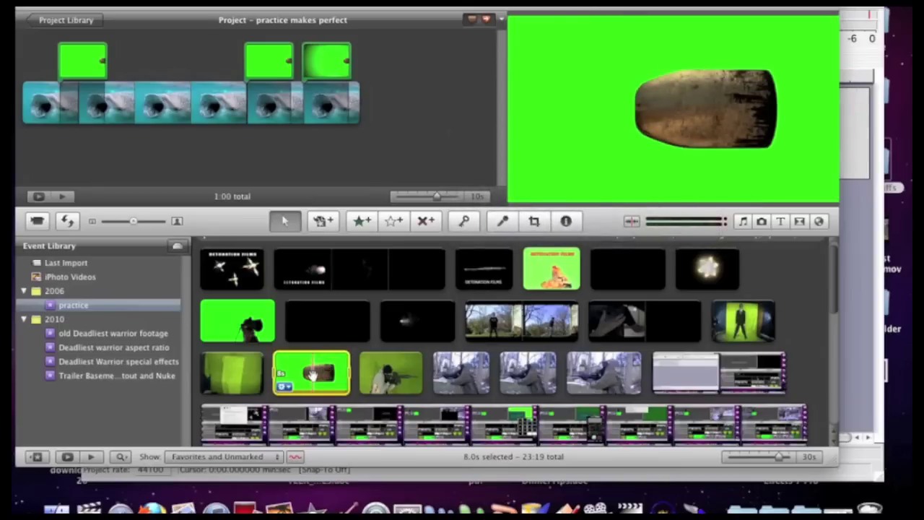
drag(424, 192, 431, 137)
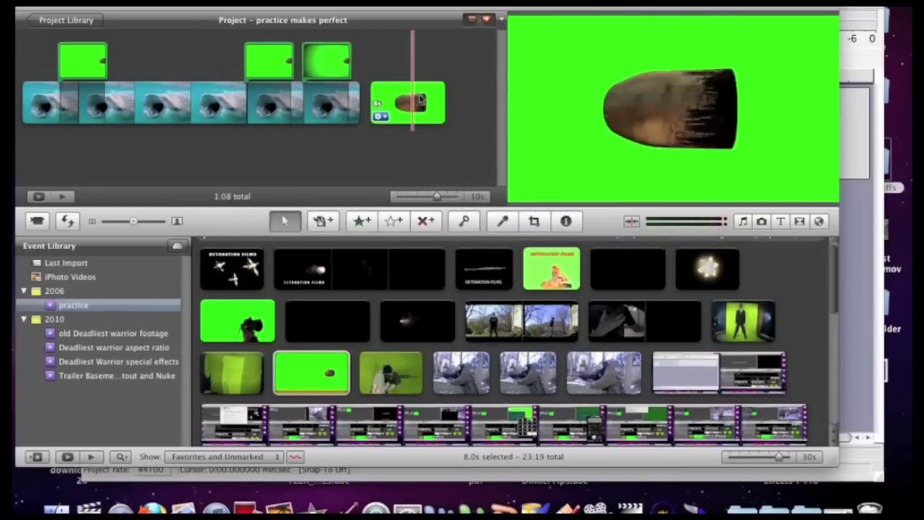
Step: Apply the Vignette video effect to the end bullet clip
double_click(426, 103)
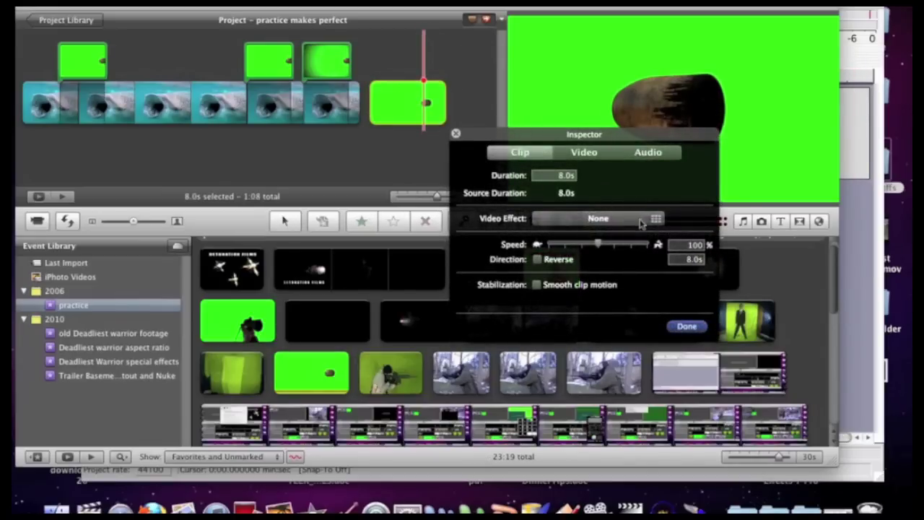
click(640, 224)
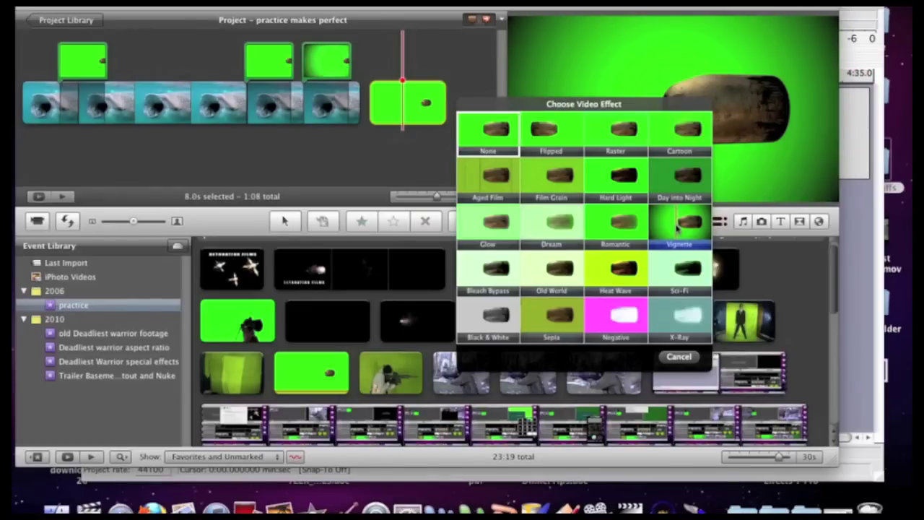
click(677, 228)
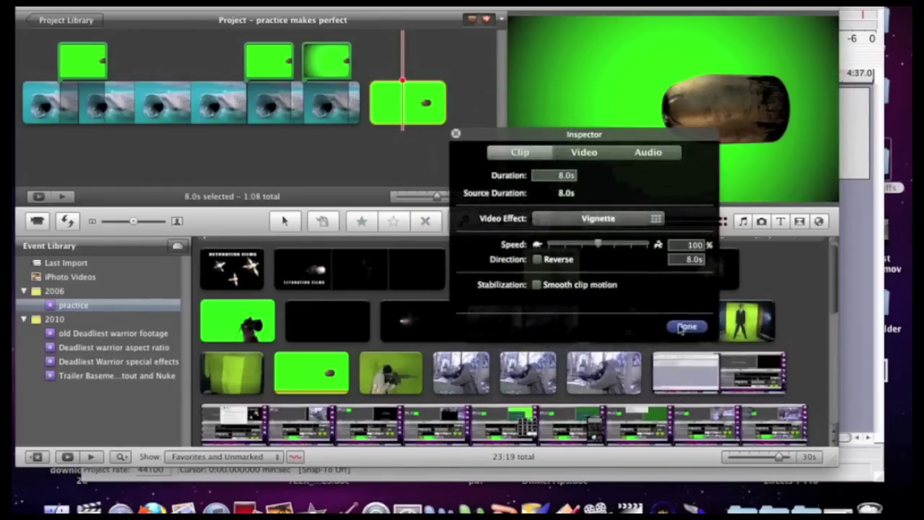
click(685, 327)
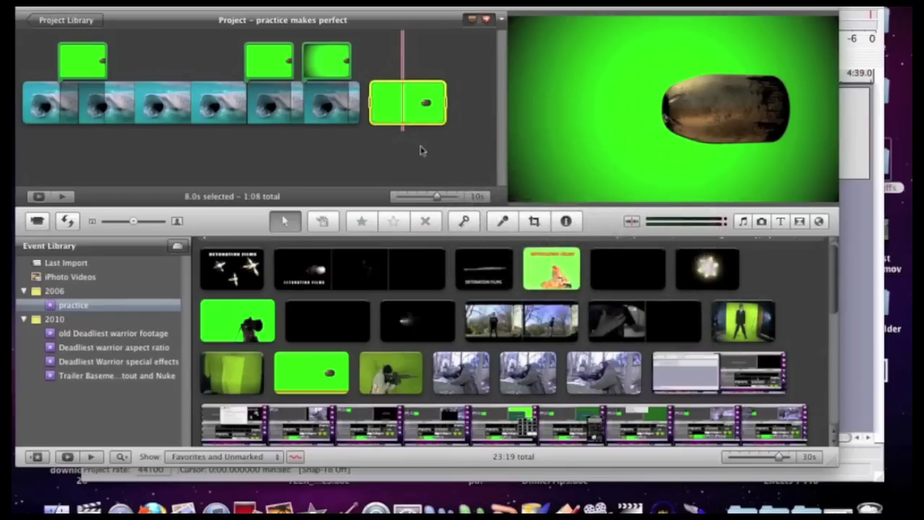
click(423, 149)
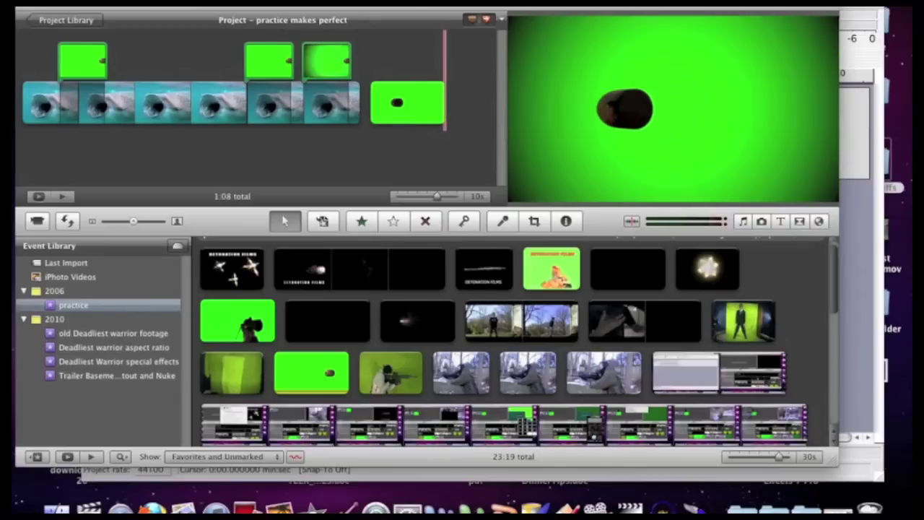
Step: Preview Bullet.mov around 4 seconds and import it into the practice event
click(246, 1)
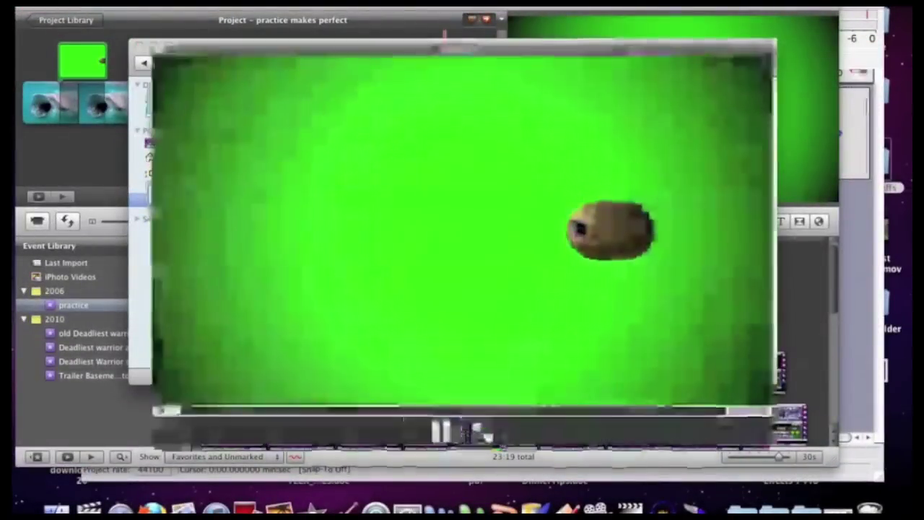
click(440, 432)
drag(418, 411, 466, 412)
key(space)
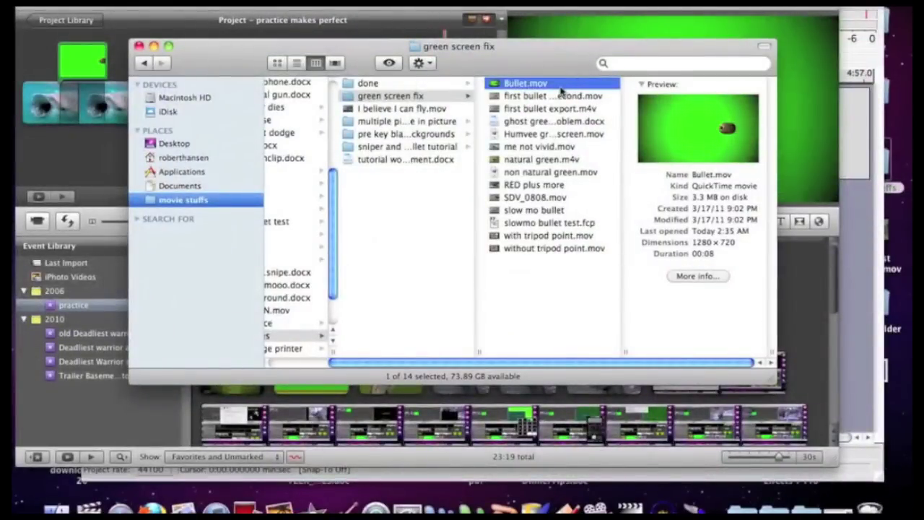
drag(562, 90, 81, 309)
Step: Drop the new Bullet clip onto the whale-shark footage as a Green Screen overlay
click(89, 307)
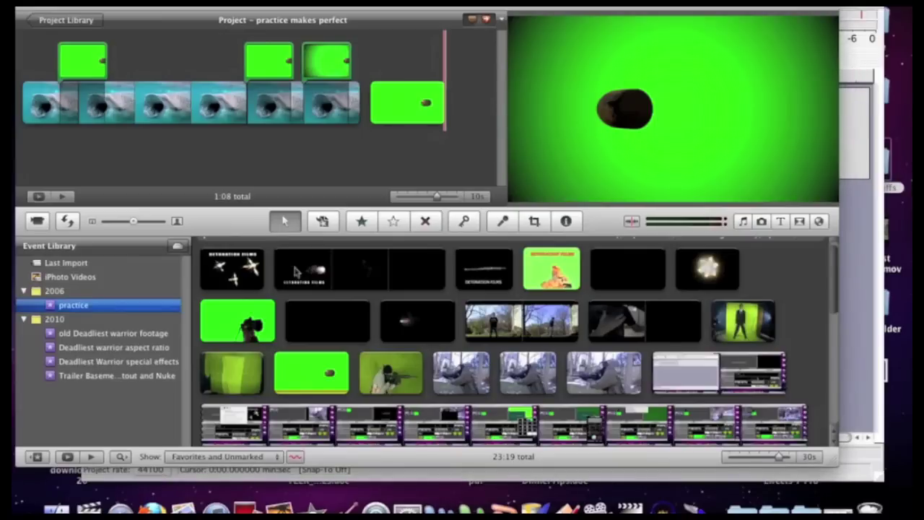
scroll(287, 321, down, 5)
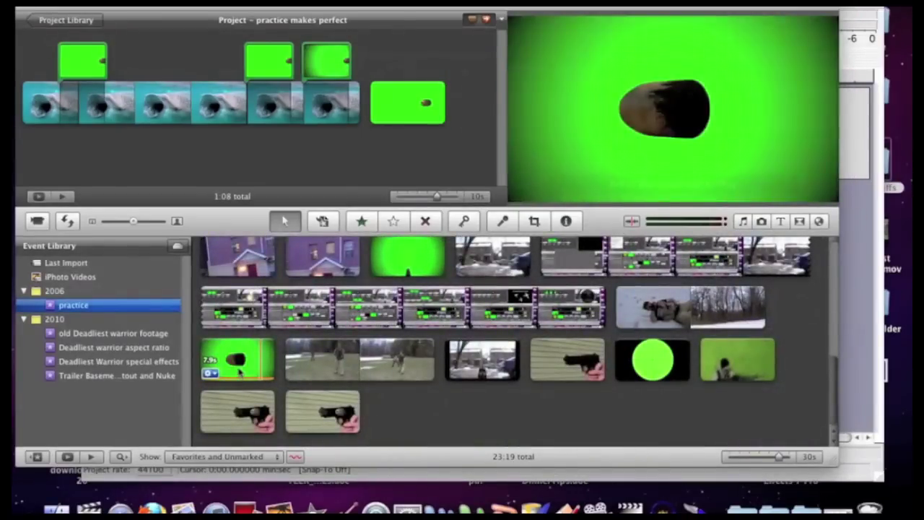
double_click(239, 370)
key(Return)
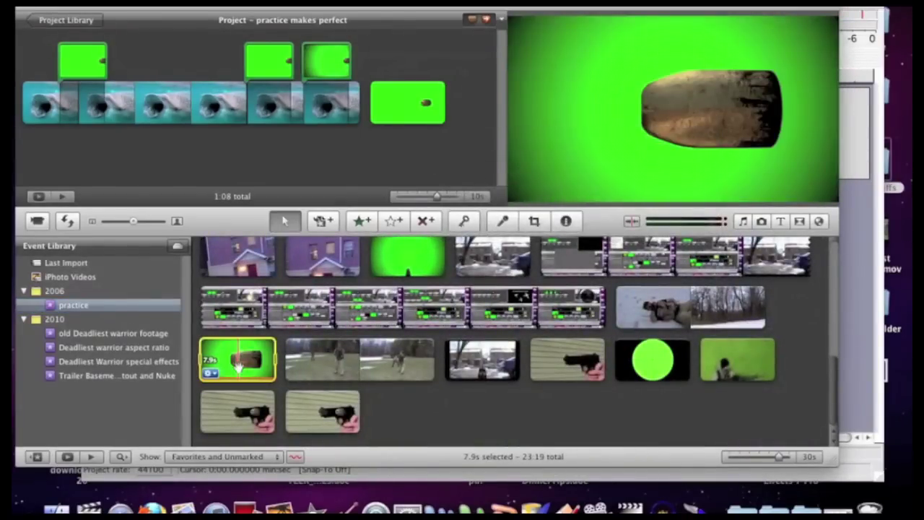
drag(239, 368, 125, 109)
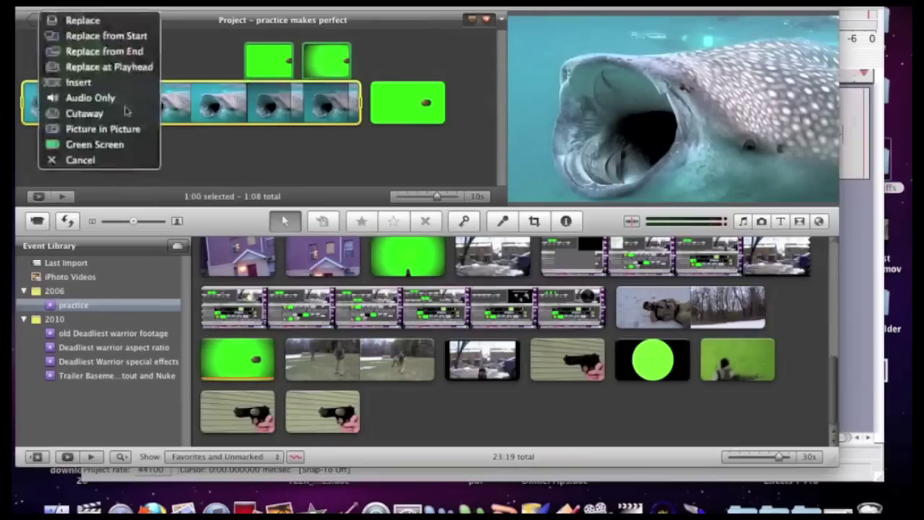
click(121, 144)
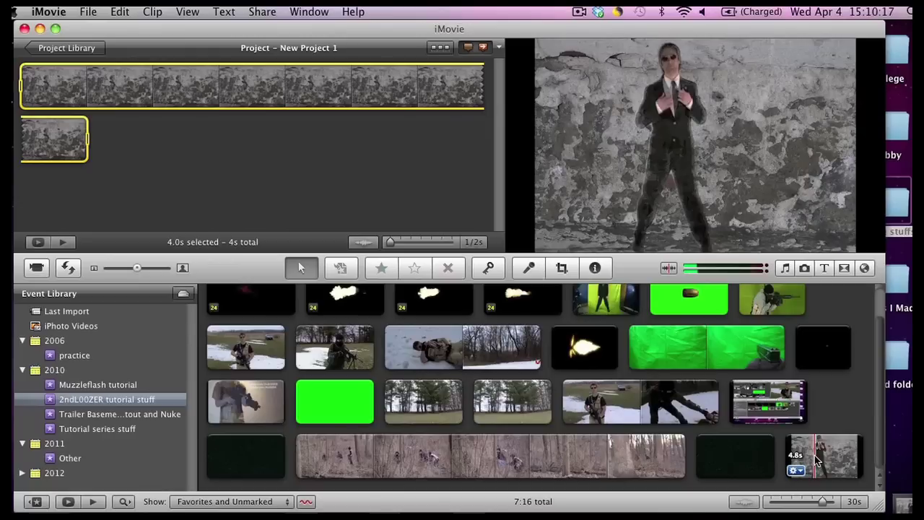
Step: Scroll the Event browser up to the top of New Project 1's event clips
scroll(816, 460, up, 2)
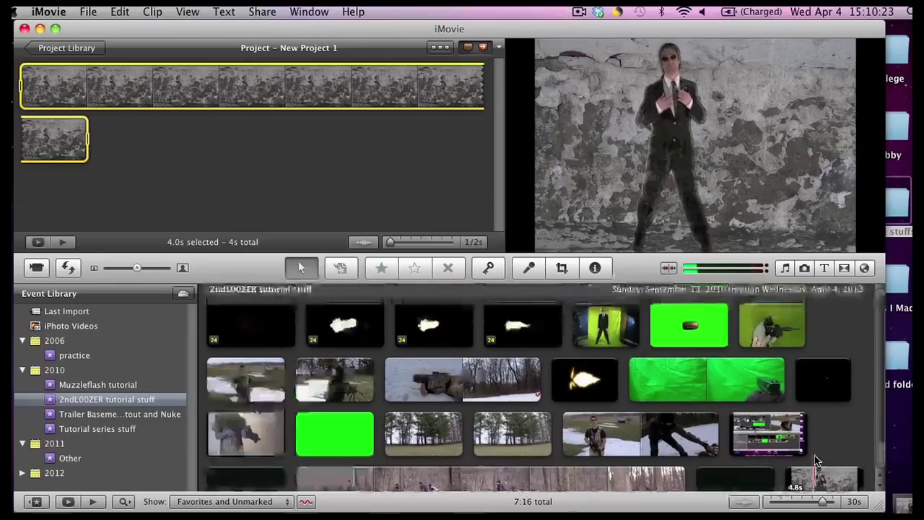